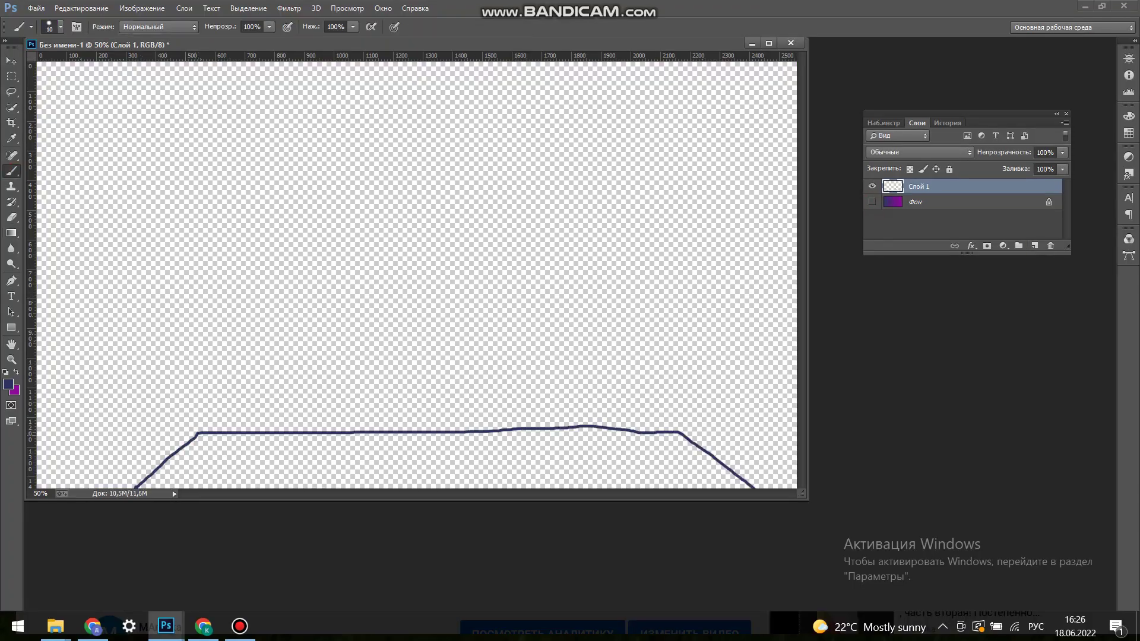
- Outline the monitor and its stand in navy, removing an unwanted head arc
mouse_move(380, 437)
left_mouse_down()
mouse_move(463, 423)
mouse_move(446, 356)
mouse_move(465, 424)
left_mouse_up()
mouse_move(269, 270)
left_mouse_down()
mouse_move(364, 270)
mouse_move(541, 385)
left_mouse_up()
left_click_drag(451, 392, 605, 386)
mouse_move(269, 271)
left_mouse_down()
mouse_move(272, 342)
mouse_move(389, 387)
left_mouse_up()
mouse_move(387, 248)
left_mouse_down()
mouse_move(463, 268)
mouse_move(373, 266)
mouse_move(462, 254)
left_mouse_up()
key("e")
key("b")
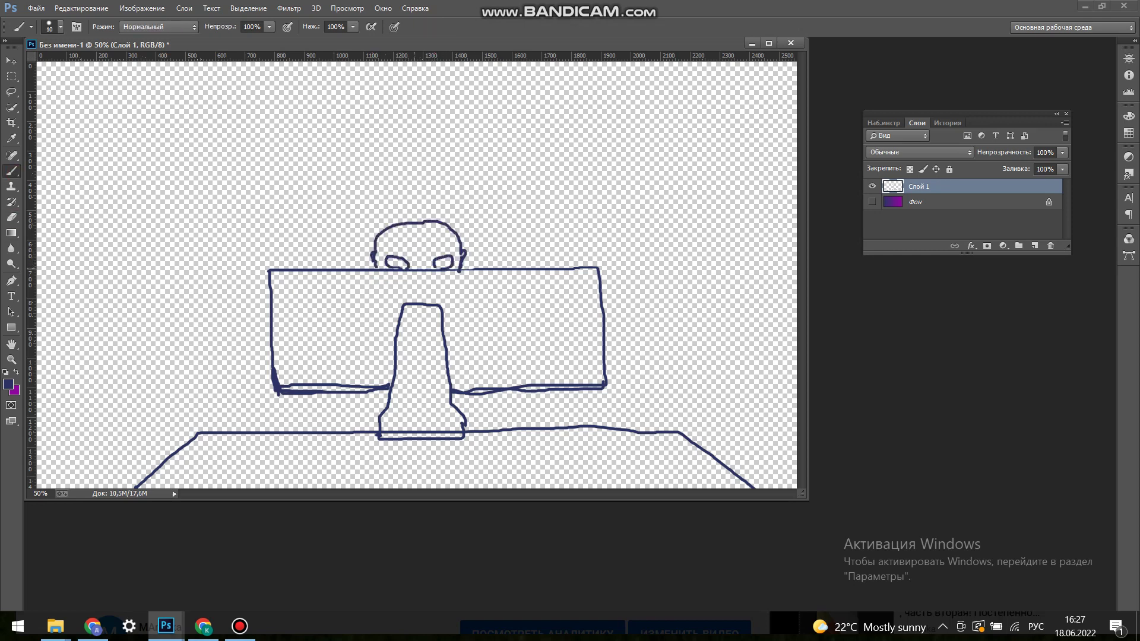
- Draw the keyboard, the mouse with its cable, and a tall two-legged easel
left_click_drag(273, 429, 380, 411)
left_click_drag(462, 410, 594, 432)
mouse_move(305, 427)
left_mouse_down()
mouse_move(380, 425)
mouse_move(356, 416)
left_mouse_up()
mouse_move(469, 411)
left_mouse_down()
mouse_move(569, 419)
mouse_move(468, 408)
left_mouse_up()
left_click_drag(358, 265, 313, 153)
left_click_drag(325, 196, 315, 266)
left_click_drag(277, 392, 270, 428)
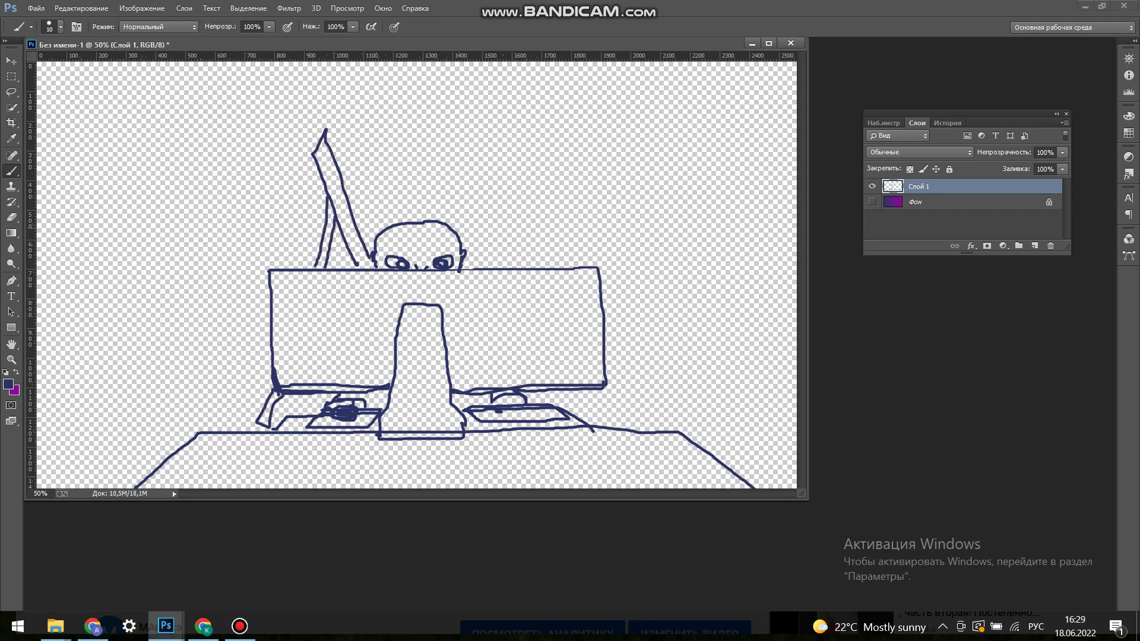
- Draw the girl with a brush in her raised arm, her head, pigtails and a bow
left_click_drag(507, 177, 432, 187)
left_click_drag(418, 169, 444, 178)
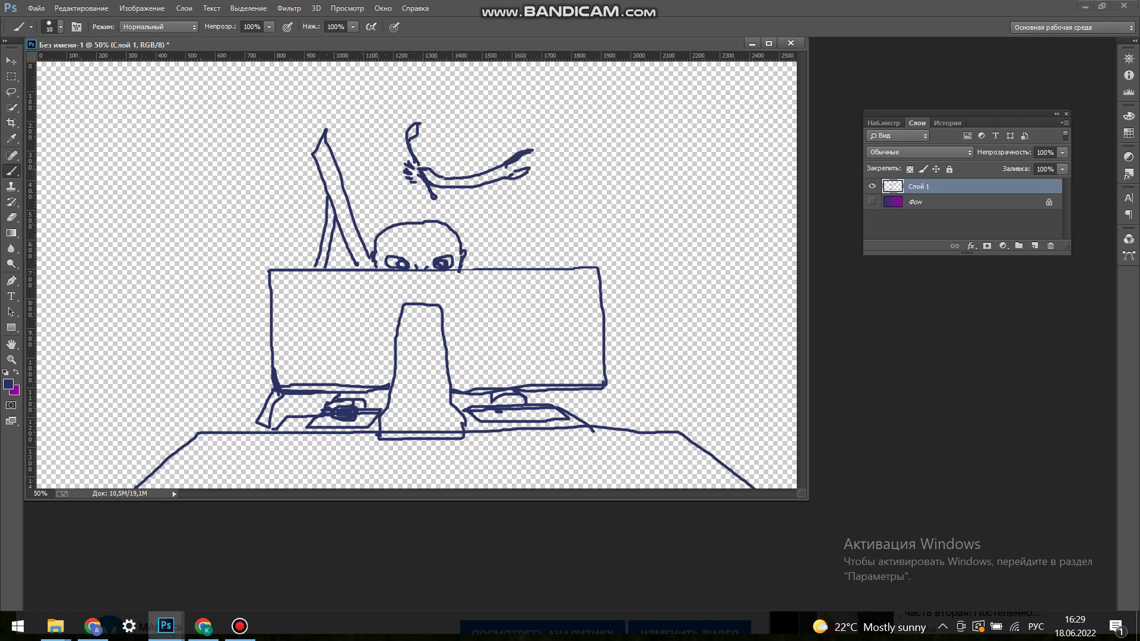
left_click_drag(525, 171, 520, 239)
mouse_move(585, 169)
left_mouse_down()
mouse_move(692, 216)
mouse_move(644, 182)
left_mouse_up()
left_click_drag(533, 152, 584, 111)
left_click_drag(530, 94, 554, 98)
left_click_drag(483, 107, 538, 116)
mouse_move(562, 89)
left_mouse_down()
mouse_move(571, 80)
mouse_move(590, 107)
left_mouse_up()
left_click_drag(600, 99, 590, 110)
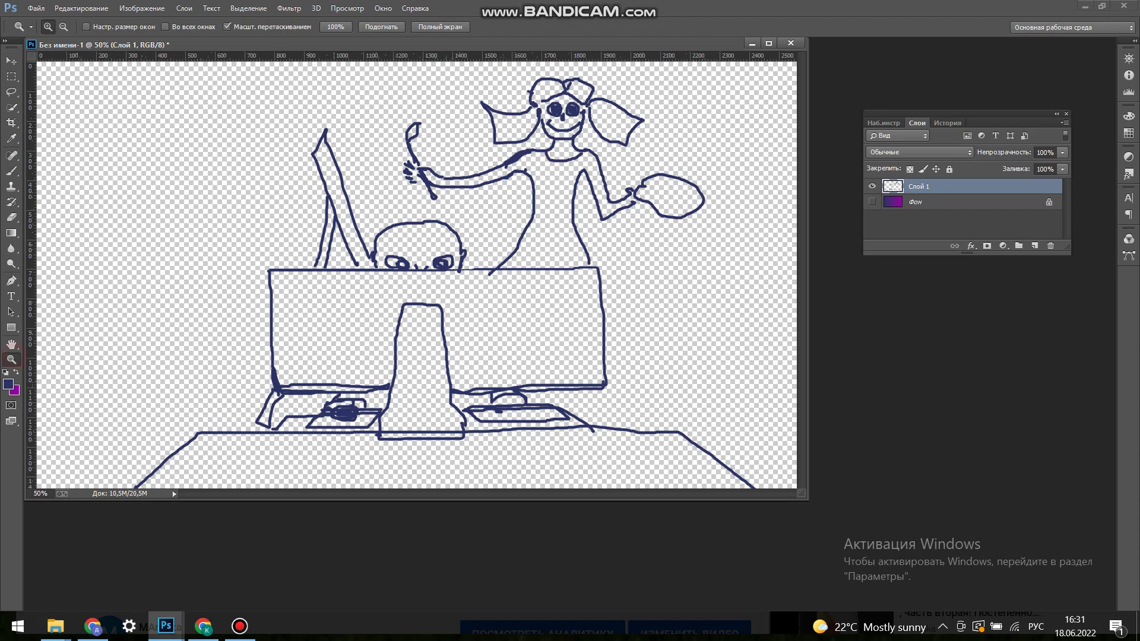
- Draw a cap with a small oval detail on the boy's head
left_click(550, 137)
key("b")
left_click_drag(315, 291, 442, 250)
left_click_drag(356, 273, 389, 277)
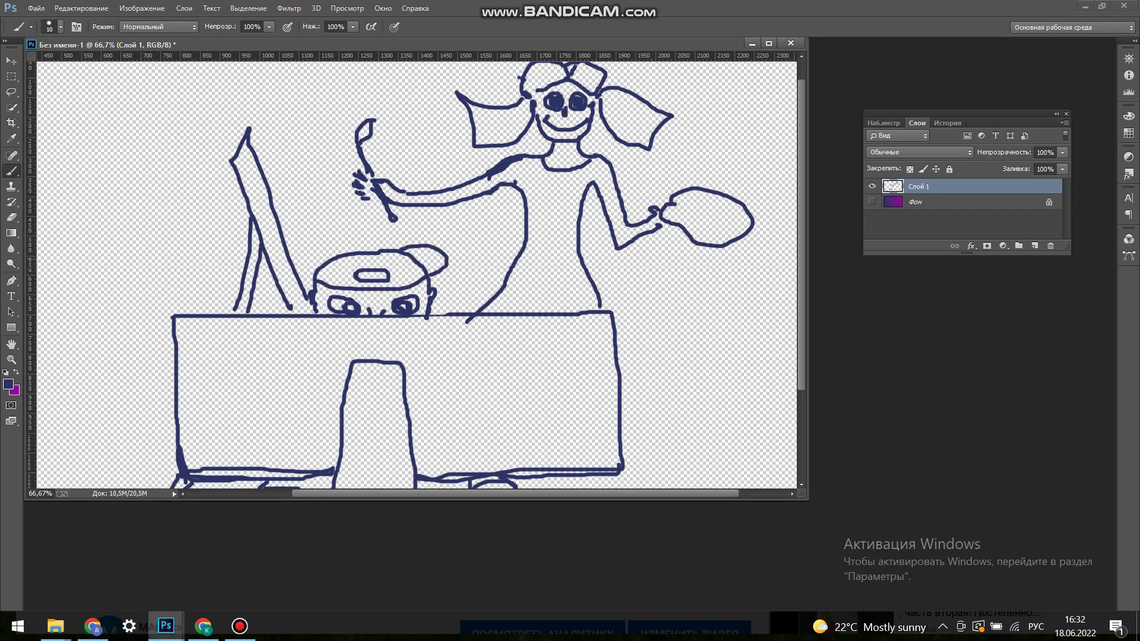
- Pick light yellow and colour the girl's face
left_click(8, 384)
left_click(682, 132)
key("ctrl+plus")
scroll(416, 273, "down", 2)
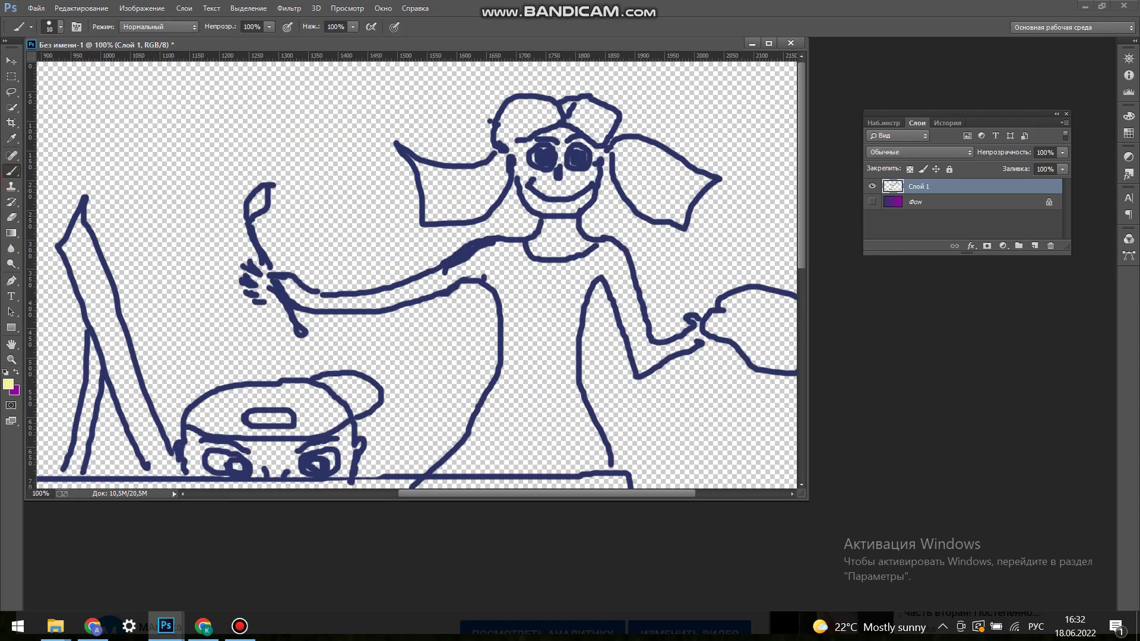
mouse_move(593, 175)
left_mouse_down()
mouse_move(552, 201)
mouse_move(512, 143)
left_mouse_up()
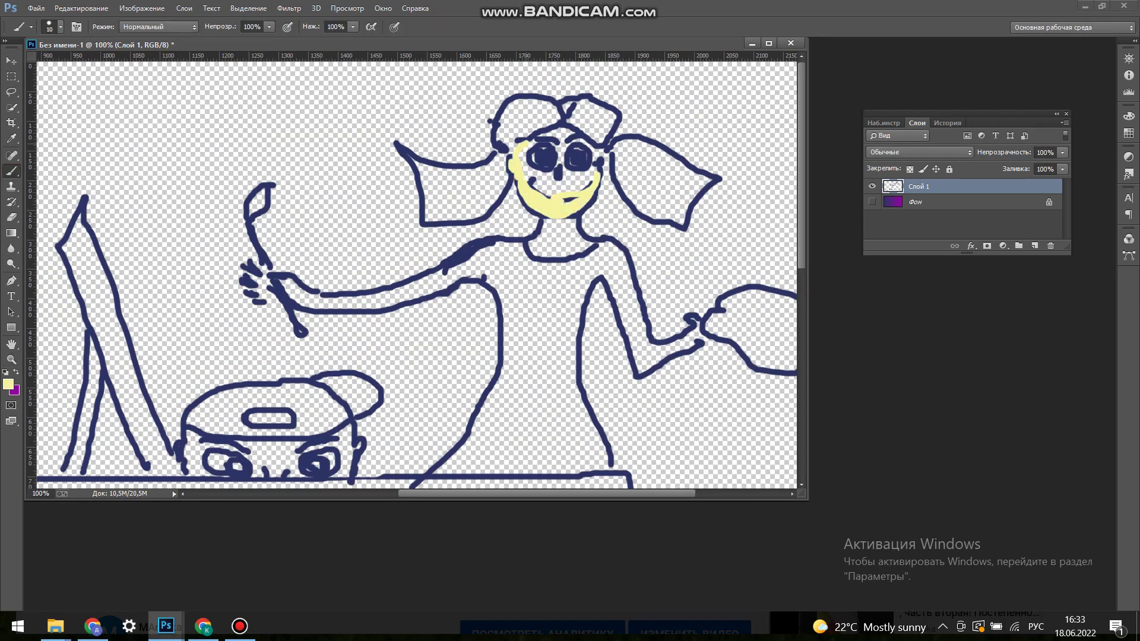
left_click_drag(603, 161, 561, 141)
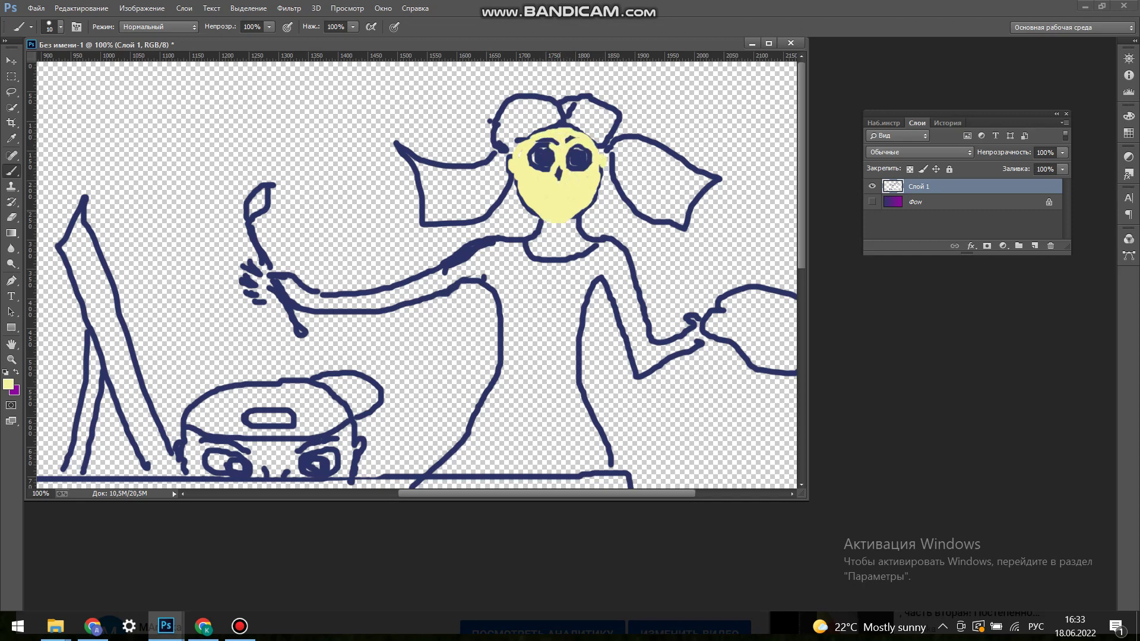
- Resize the brush to 17 px and paint the girl's neck yellow
left_click(60, 26)
left_click(8, 384)
key("Return")
left_click(60, 27)
key("Return")
mouse_move(537, 243)
left_mouse_down()
mouse_move(561, 255)
mouse_move(561, 230)
left_mouse_up()
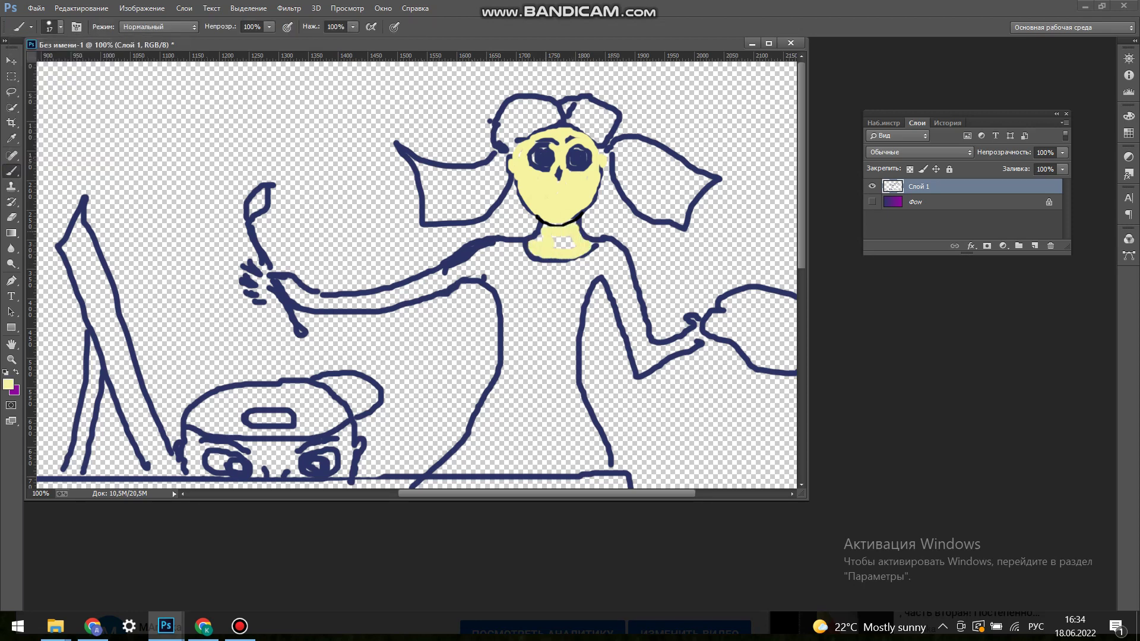
- Touch up the arm outline in navy and colour the arms and hands yellow
left_click(452, 261, "alt")
mouse_move(436, 270)
left_mouse_down()
mouse_move(449, 290)
mouse_move(299, 300)
mouse_move(440, 288)
left_mouse_up()
left_click(559, 246, "alt")
mouse_move(618, 294)
left_mouse_down()
mouse_move(630, 342)
mouse_move(632, 286)
left_mouse_up()
left_click_drag(668, 356, 700, 336)
left_click(60, 27)
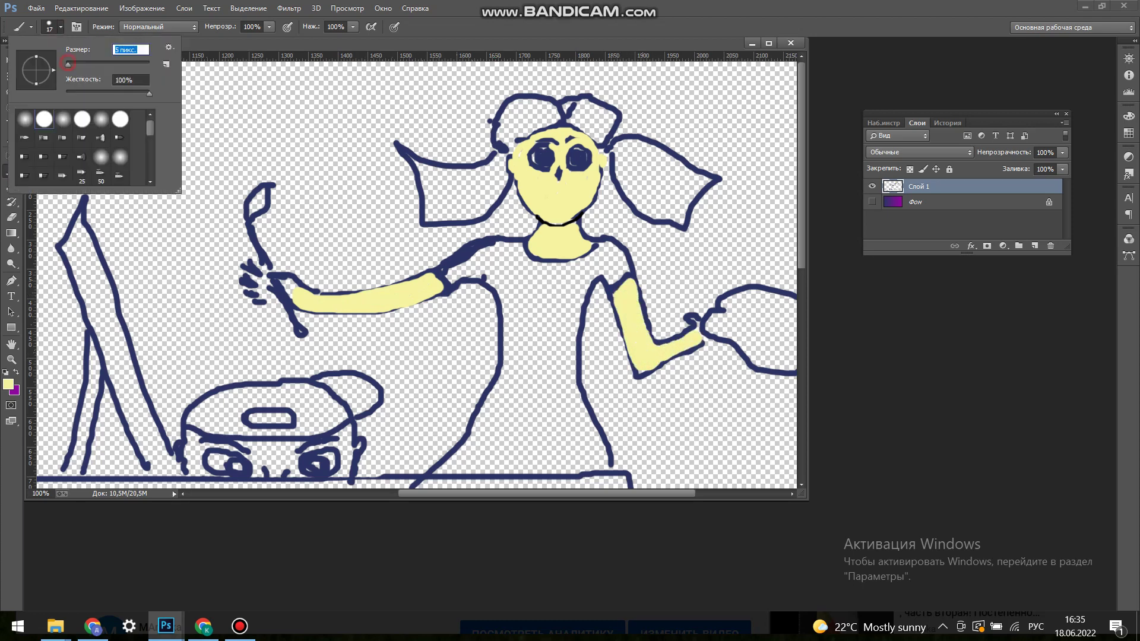
left_click_drag(44, 59, 32, 59)
left_click_drag(252, 279, 285, 277)
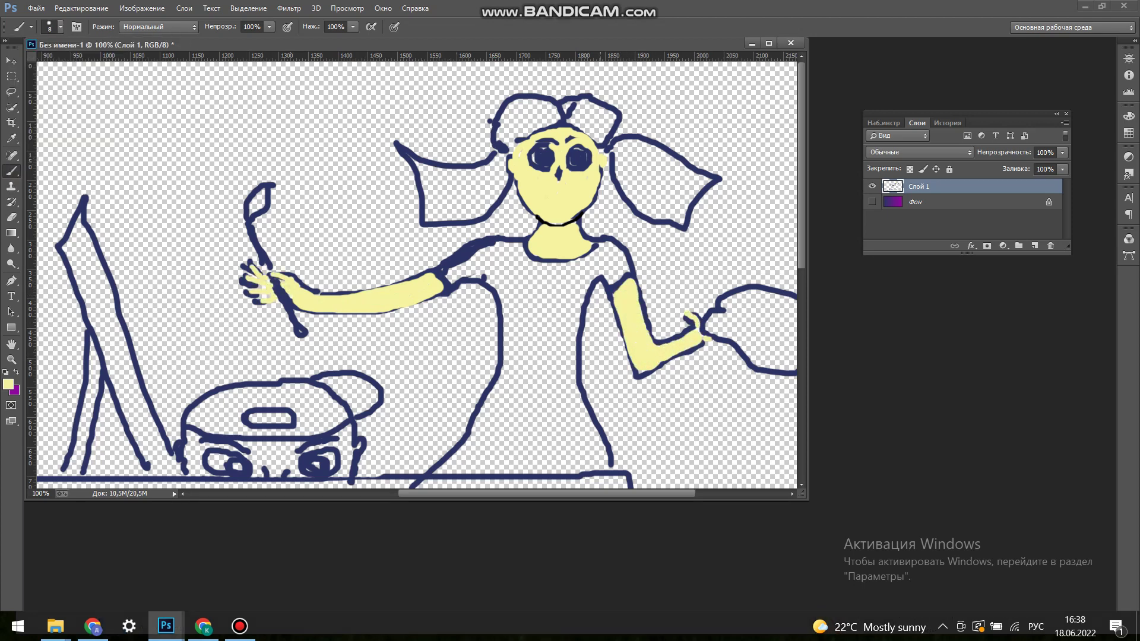
- Outline the girl's right hand in navy, add navy details, and draw her smile at 7 px
left_click(719, 313, "alt")
left_click_drag(718, 313, 714, 326)
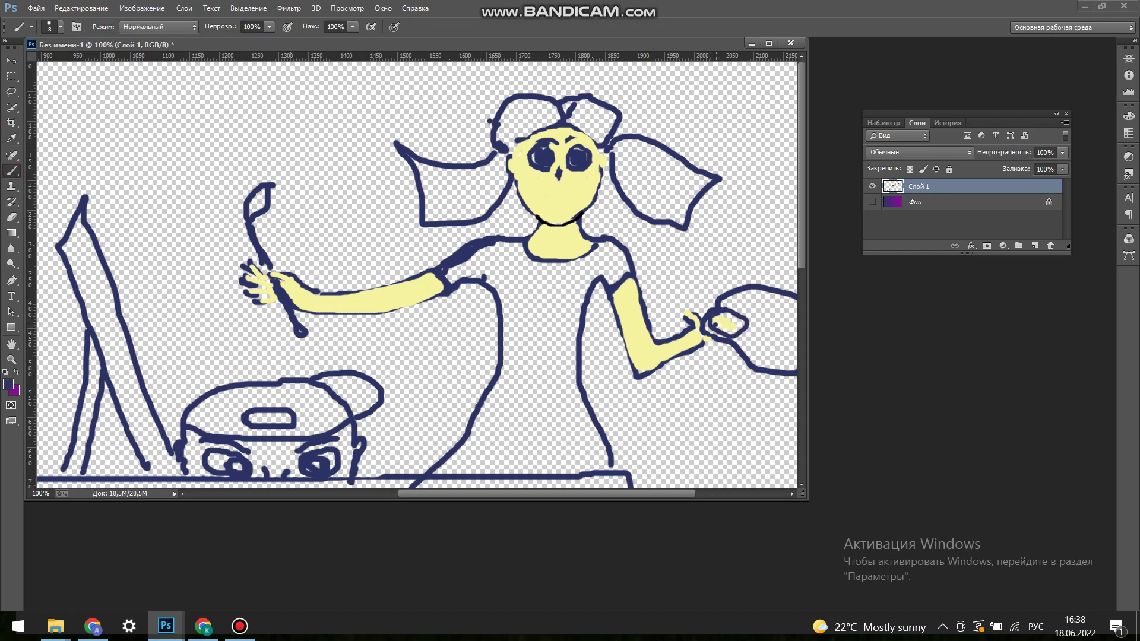
scroll(594, 297, "right", 4)
left_click_drag(525, 323, 528, 320)
left_click_drag(629, 338, 602, 353)
mouse_move(561, 299)
left_mouse_down()
mouse_move(596, 306)
mouse_move(599, 326)
left_mouse_up()
scroll(593, 320, "down", 1)
left_click(60, 27)
left_click_drag(71, 64, 69, 64)
left_click_drag(340, 141, 389, 156)
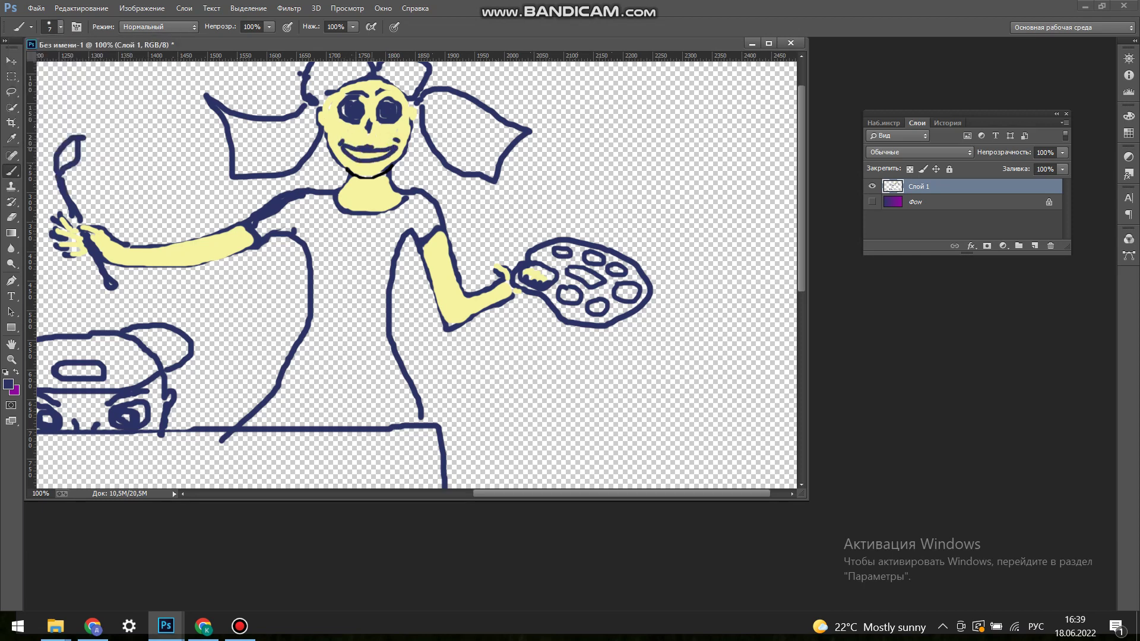
- Paint the eyes with white highlights and grey irises, adding white detail at 4 px
left_click(8, 384)
left_click(448, 186)
left_click(713, 159)
mouse_move(356, 103)
left_mouse_down()
mouse_move(350, 116)
mouse_move(393, 116)
mouse_move(356, 112)
left_mouse_up()
left_click(8, 384)
left_click(427, 237)
left_click(712, 159)
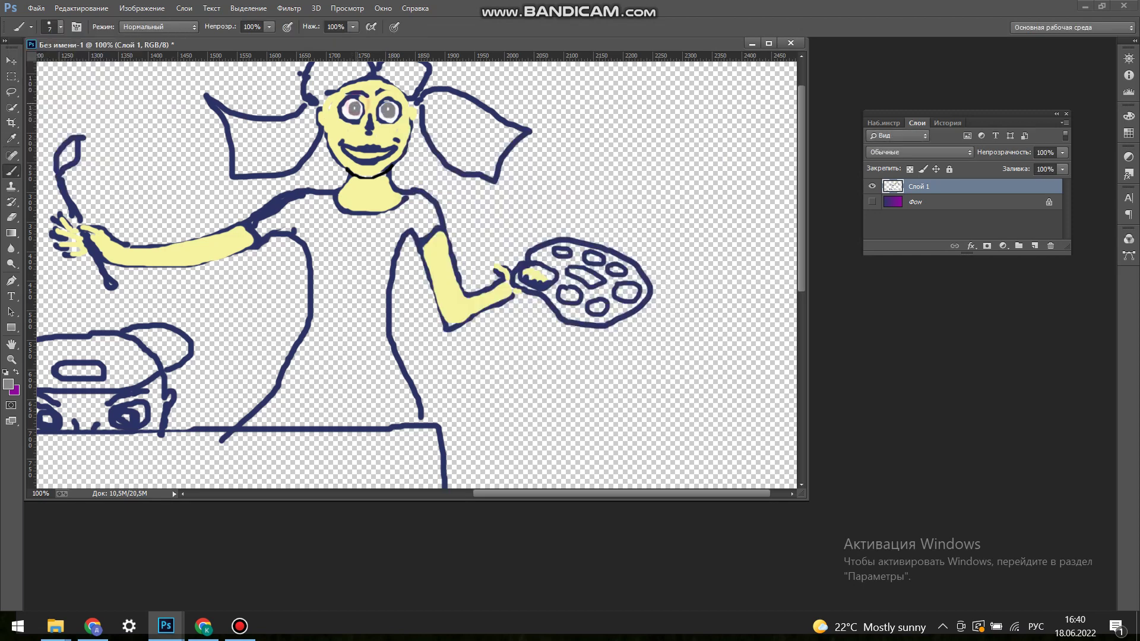
left_click(8, 384)
left_click(415, 142)
left_click(712, 159)
left_click(60, 27)
left_click_drag(69, 64, 66, 64)
- Add a black pupil to the right eye and shrink the brush to 2 px
left_click(9, 384)
left_click(422, 326)
left_click(692, 159)
left_click(389, 110)
left_click(60, 27)
left_click_drag(68, 59, 67, 59)
key("Return")
key("ctrl+plus")
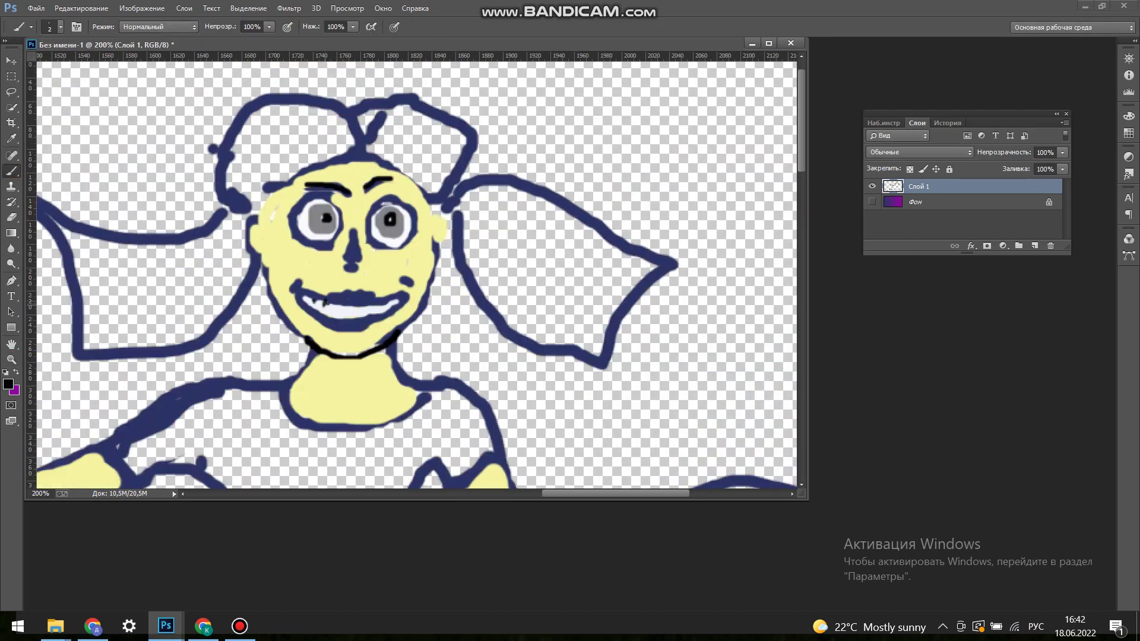
- Paint the girl's lips red, then set the brush size to 2
left_click(8, 384)
left_click(692, 159)
left_click(60, 27)
key("Return")
left_click(334, 297)
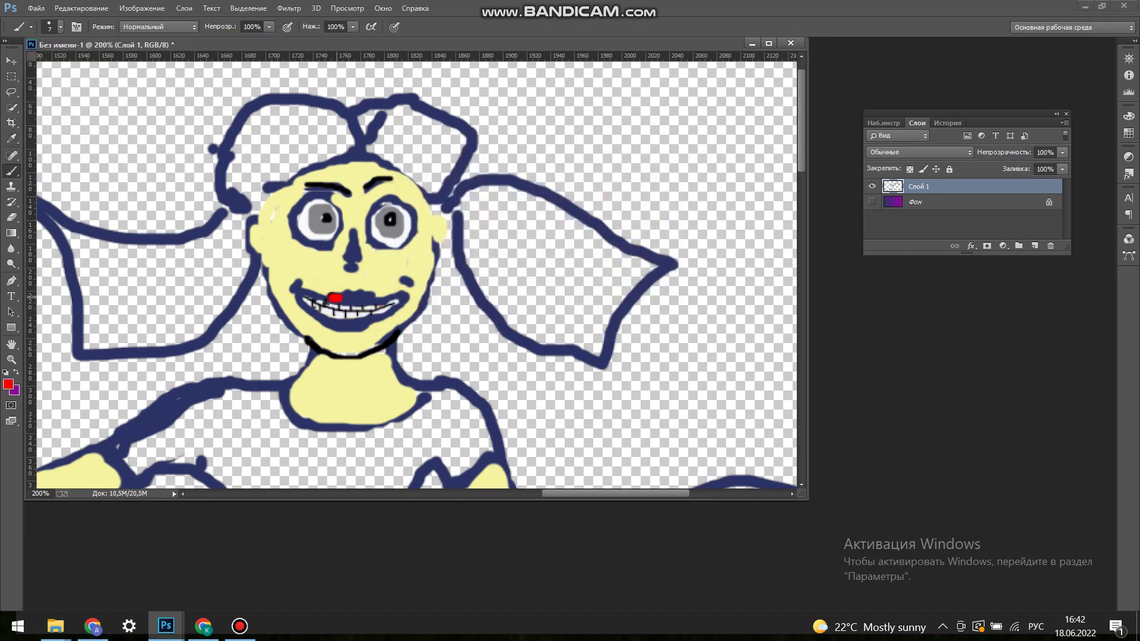
left_click(60, 26)
left_click(60, 27)
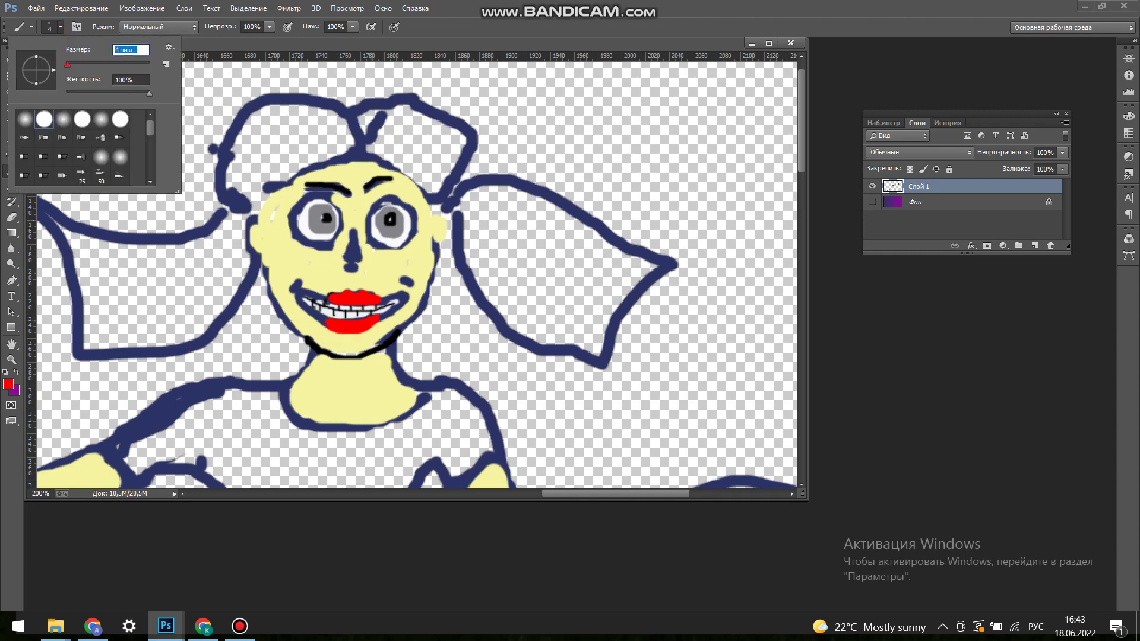
type("2")
key("Return")
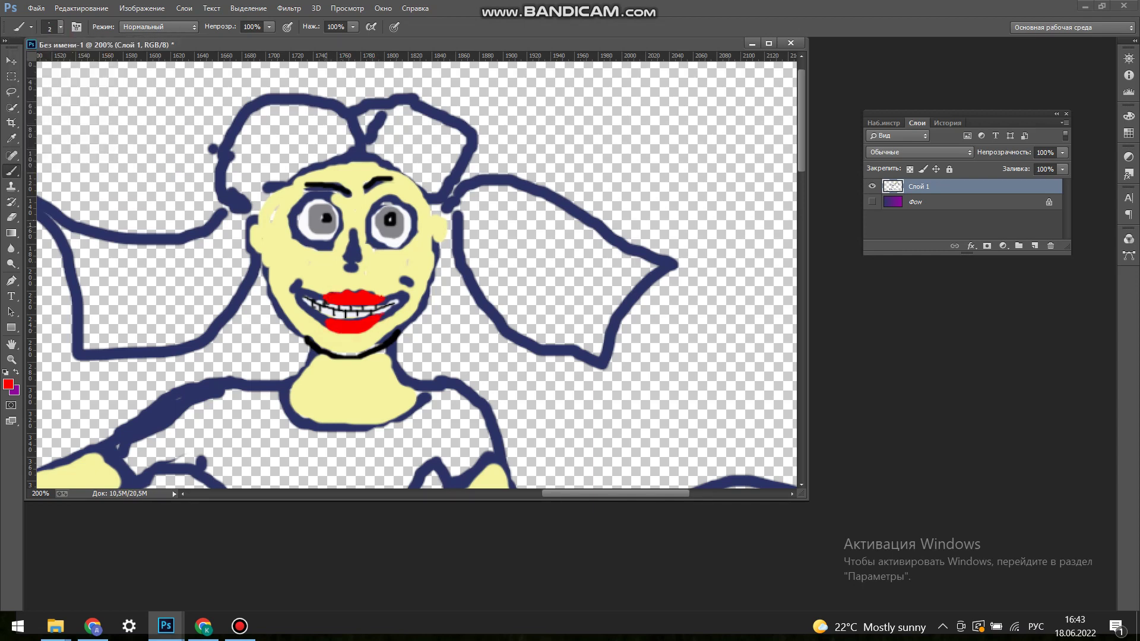
- Colour both pigtails and the hair on top of the head brown
mouse_move(65, 237)
left_mouse_down()
mouse_move(240, 223)
mouse_move(238, 297)
left_mouse_up()
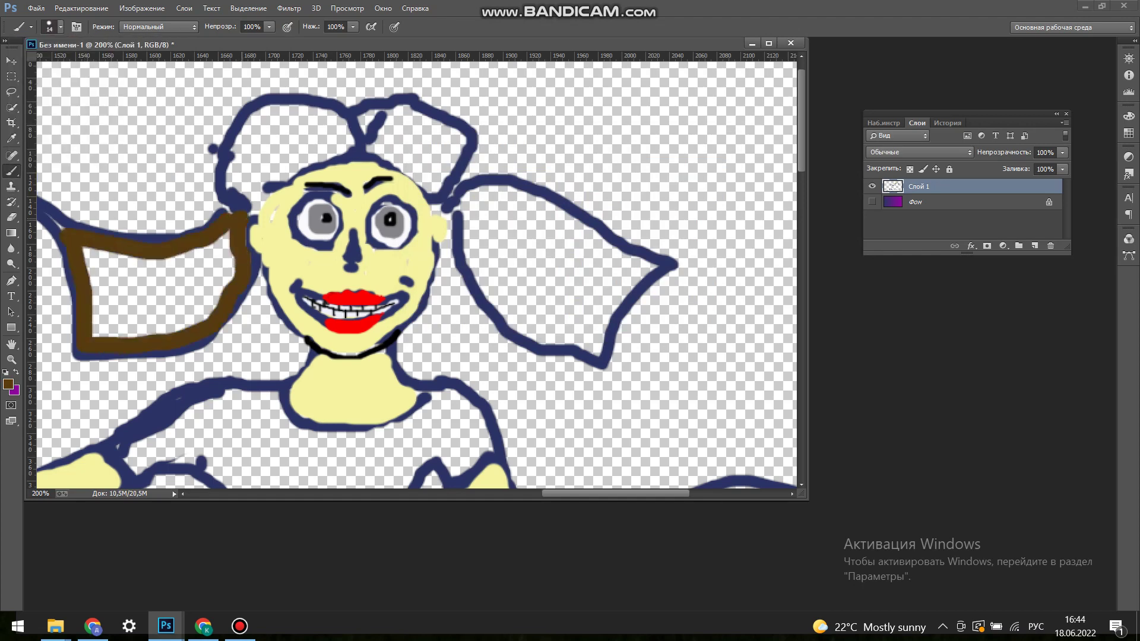
left_click_drag(101, 324, 232, 237)
mouse_move(104, 255)
left_mouse_down()
mouse_move(213, 321)
mouse_move(184, 291)
left_mouse_up()
mouse_move(469, 202)
left_mouse_down()
mouse_move(475, 232)
mouse_move(599, 350)
mouse_move(555, 213)
mouse_move(505, 332)
left_mouse_up()
left_click_drag(493, 238, 594, 320)
left_click_drag(534, 226, 629, 267)
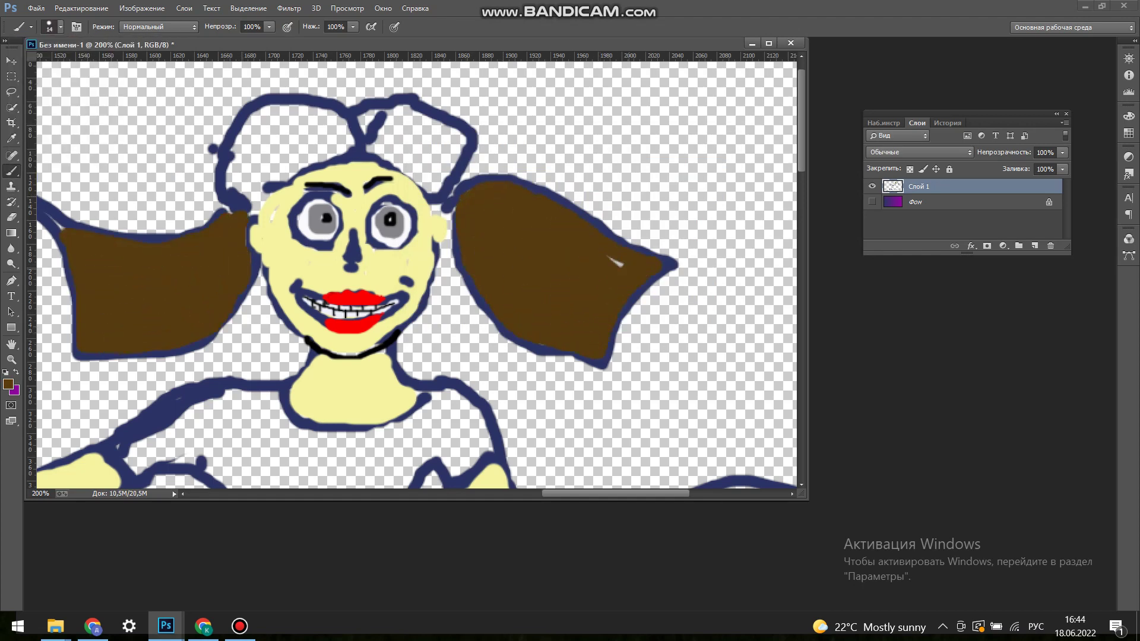
mouse_move(371, 113)
left_mouse_down()
mouse_move(391, 161)
mouse_move(463, 178)
left_mouse_up()
mouse_move(350, 116)
left_mouse_down()
mouse_move(250, 202)
mouse_move(350, 143)
left_mouse_up()
left_click_drag(244, 178, 332, 124)
- Choose orange and paint the top of the dress across the chest
left_click(11, 138)
left_click(8, 385)
key("Return")
scroll(415, 267, "down", 3)
left_click(10, 170)
left_click(9, 384)
left_click(689, 161)
mouse_move(116, 365)
left_mouse_down()
mouse_move(172, 386)
mouse_move(249, 321)
mouse_move(184, 380)
mouse_move(274, 356)
mouse_move(297, 415)
left_mouse_up()
mouse_move(309, 356)
left_mouse_down()
mouse_move(383, 371)
mouse_move(440, 327)
mouse_move(480, 379)
mouse_move(347, 383)
left_mouse_up()
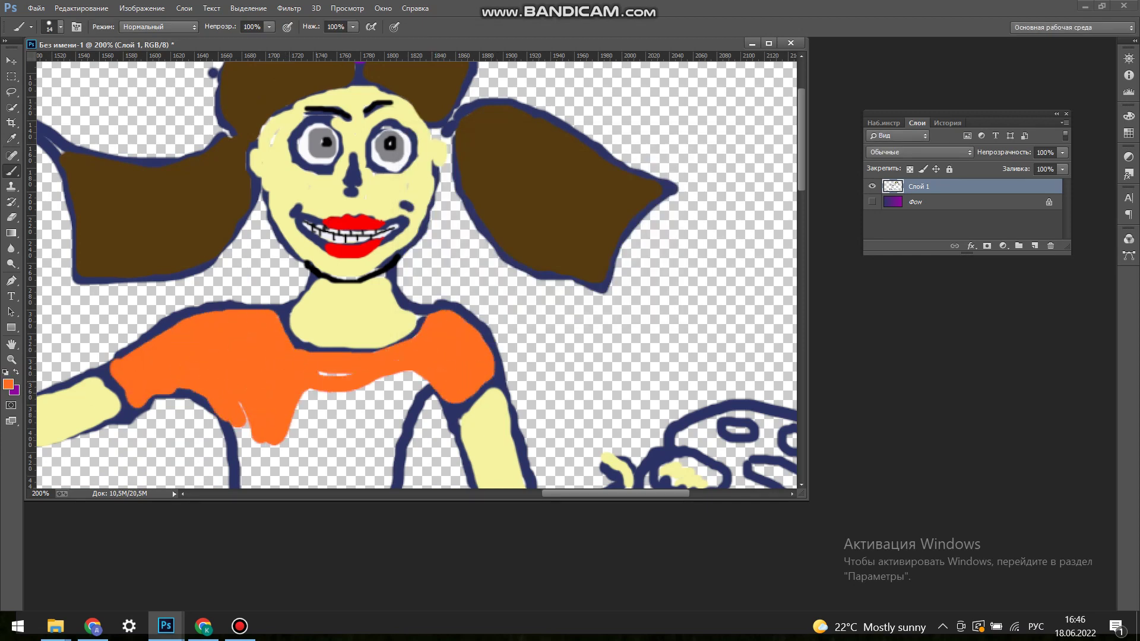
- Fill the lower dress orange down to its outline with a 34 px brush
scroll(416, 267, "down", 2)
key("bracketright")
key("bracketright")
mouse_move(264, 315)
left_mouse_down()
mouse_move(273, 392)
mouse_move(256, 466)
left_mouse_up()
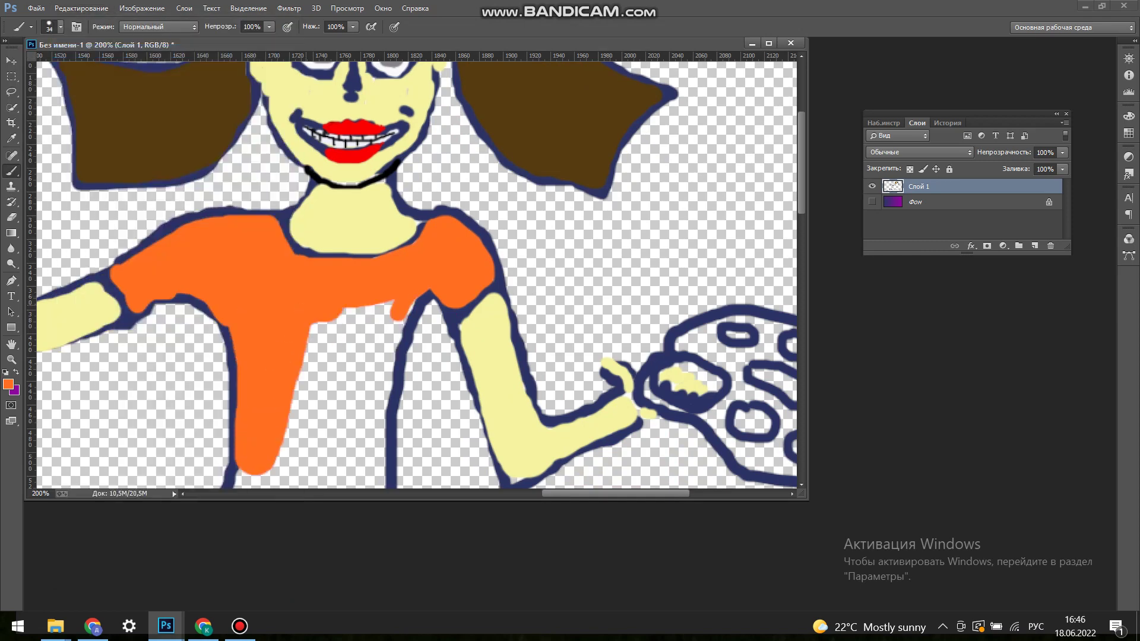
scroll(415, 267, "down", 1)
scroll(416, 267, "down", 3)
left_click_drag(273, 256, 196, 392)
left_click_drag(333, 190, 172, 440)
mouse_move(415, 77)
left_mouse_down()
mouse_move(356, 255)
mouse_move(279, 392)
left_mouse_up()
left_click_drag(368, 274, 439, 446)
mouse_move(237, 439)
left_mouse_down()
mouse_move(431, 441)
mouse_move(143, 445)
mouse_move(327, 466)
left_mouse_up()
left_click_drag(127, 442, 101, 466)
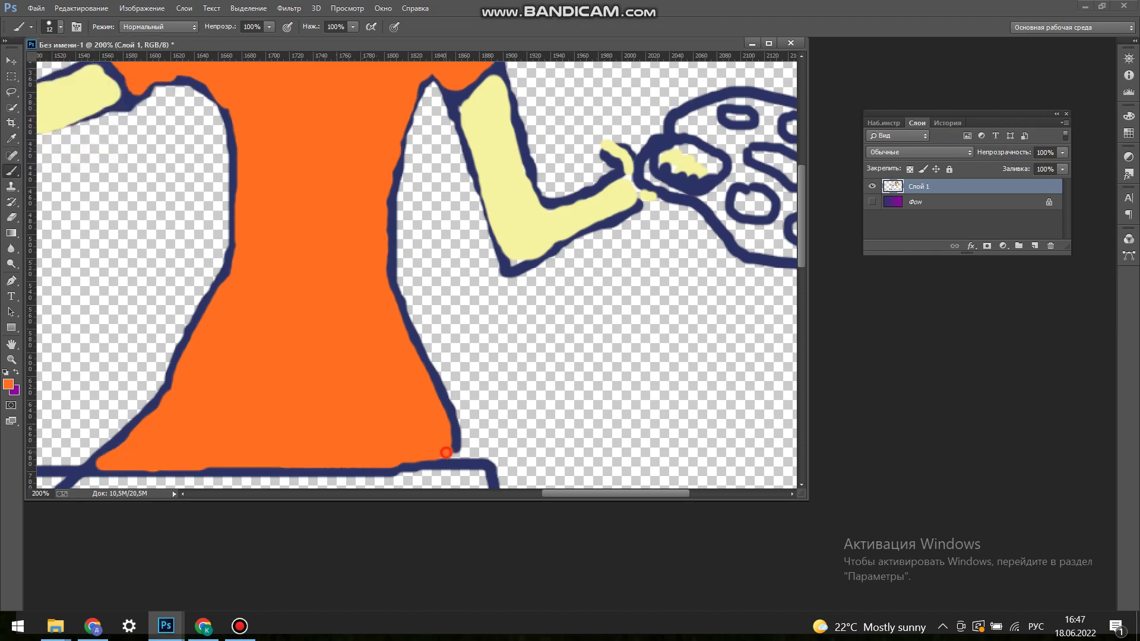
- Switch to the Eyedropper and open the Color Picker for a near-black colour
scroll(446, 453, "down", 3)
scroll(416, 273, "down", 3)
key("i")
scroll(381, 152, "up", 4)
left_click(8, 384)
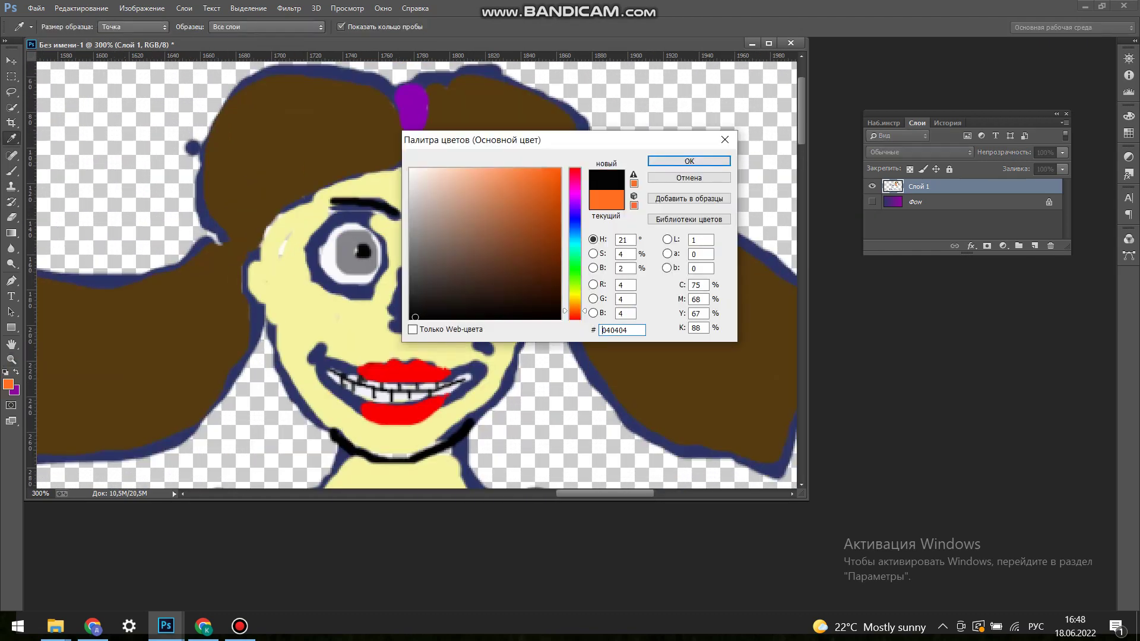
- Zoom to 200% and start painting the boy's face pale yellow
key("Return")
right_click(471, 369)
left_click(522, 409)
scroll(416, 273, "down", 3)
key("b")
left_click_drag(217, 410, 294, 439)
left_click_drag(216, 350, 238, 428)
mouse_move(241, 374)
left_mouse_down()
mouse_move(350, 404)
mouse_move(356, 383)
mouse_move(347, 436)
left_mouse_up()
- Enlarge the brush and fill the rest of the boy's face pale yellow
left_click(61, 27)
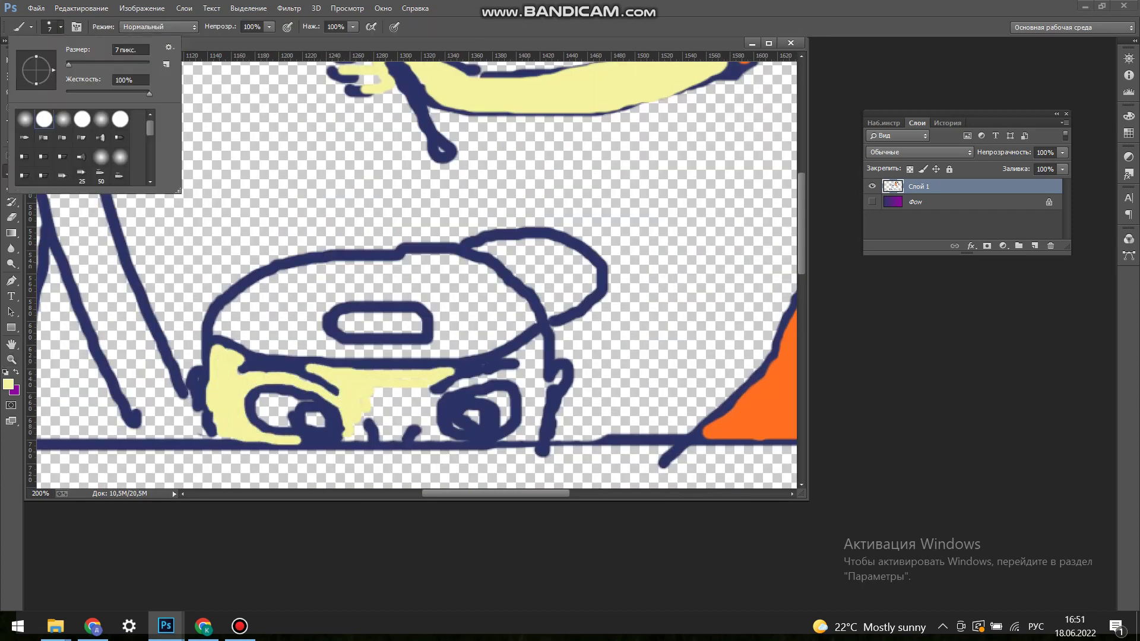
left_click_drag(69, 65, 78, 64)
left_click_drag(247, 416, 528, 428)
mouse_move(433, 386)
left_mouse_down()
mouse_move(537, 415)
mouse_move(540, 428)
left_mouse_up()
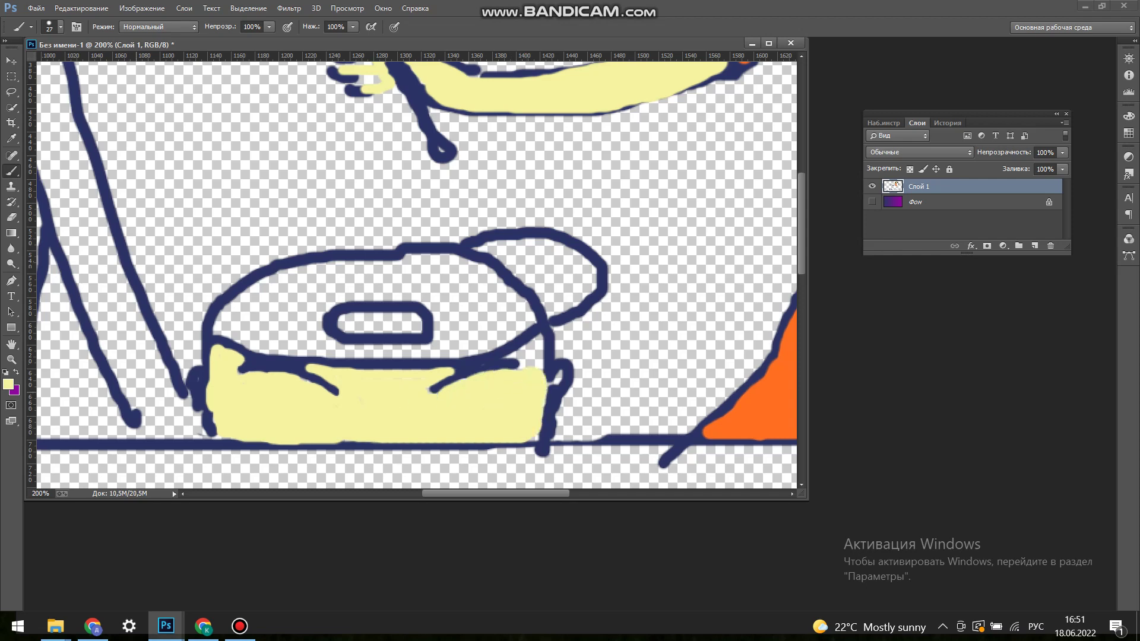
- With a smaller black brush, draw both eye arcs and a mouth
left_click(61, 26)
key("Return")
right_click(416, 178, "alt+shift")
left_click_drag(270, 442, 344, 439)
key("ctrl+z")
left_click_drag(271, 442, 344, 439)
mouse_move(436, 413)
left_mouse_down()
mouse_move(426, 440)
mouse_move(494, 442)
left_mouse_up()
left_click_drag(368, 438, 398, 443)
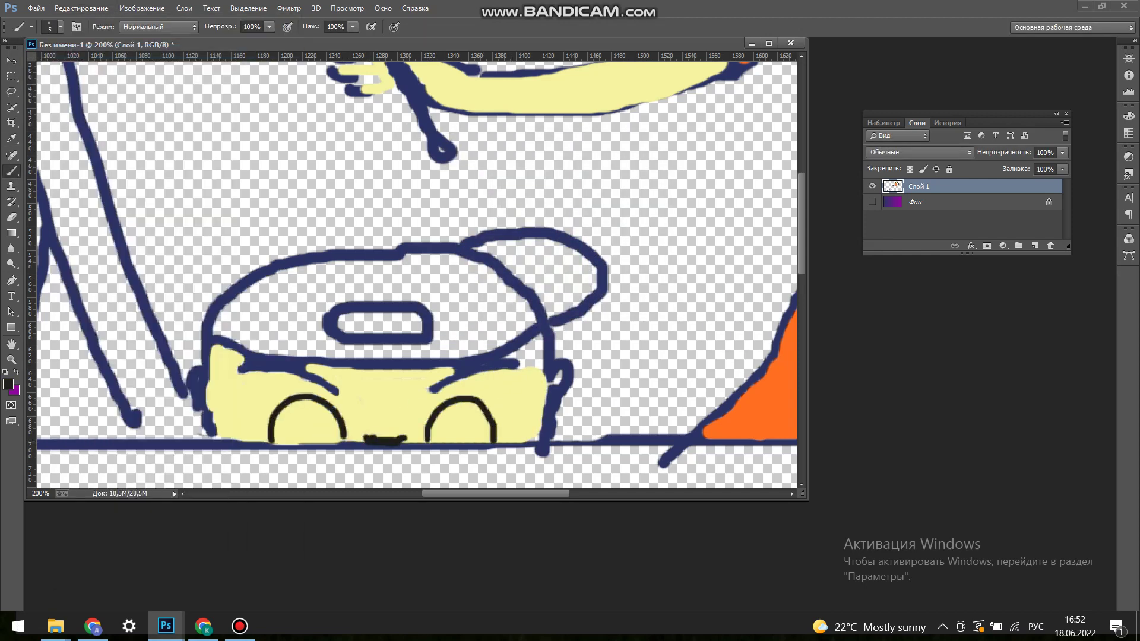
- Fill the boy's eyes with light grey and white
left_click(8, 384)
left_click(669, 160)
left_click(61, 26)
key("Return")
mouse_move(282, 424)
left_mouse_down()
mouse_move(327, 436)
mouse_move(333, 415)
left_mouse_up()
left_click(60, 26)
left_click(9, 384)
left_click(410, 148)
key("Return")
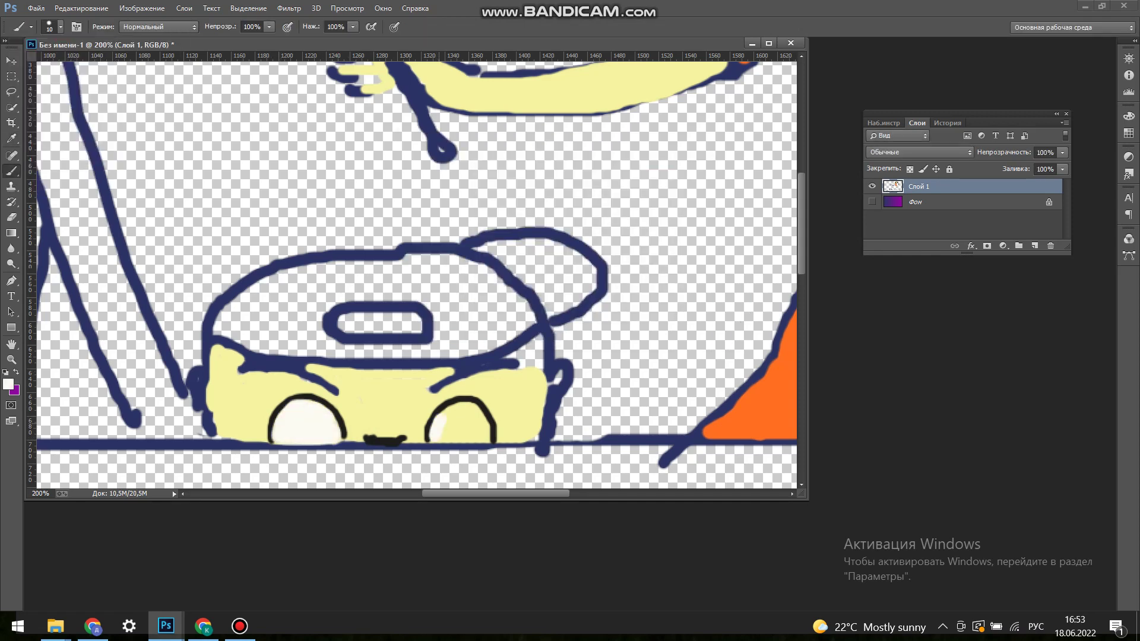
left_click_drag(437, 433, 486, 428)
- Paint the boy's cap bright blue
left_click(9, 385)
left_click(564, 169)
key("Return")
mouse_move(321, 269)
left_mouse_down()
mouse_move(219, 332)
mouse_move(429, 357)
mouse_move(250, 315)
mouse_move(351, 267)
mouse_move(481, 276)
mouse_move(439, 320)
mouse_move(517, 350)
left_mouse_up()
left_click_drag(451, 297, 505, 344)
- Paint the cap's peak a darker blue
left_click(8, 385)
key("Return")
key("b")
mouse_move(594, 268)
left_mouse_down()
mouse_move(552, 297)
mouse_move(475, 244)
mouse_move(537, 288)
left_mouse_up()
- Touch up the face edges and the gap under the cap in pale yellow
left_click(61, 27)
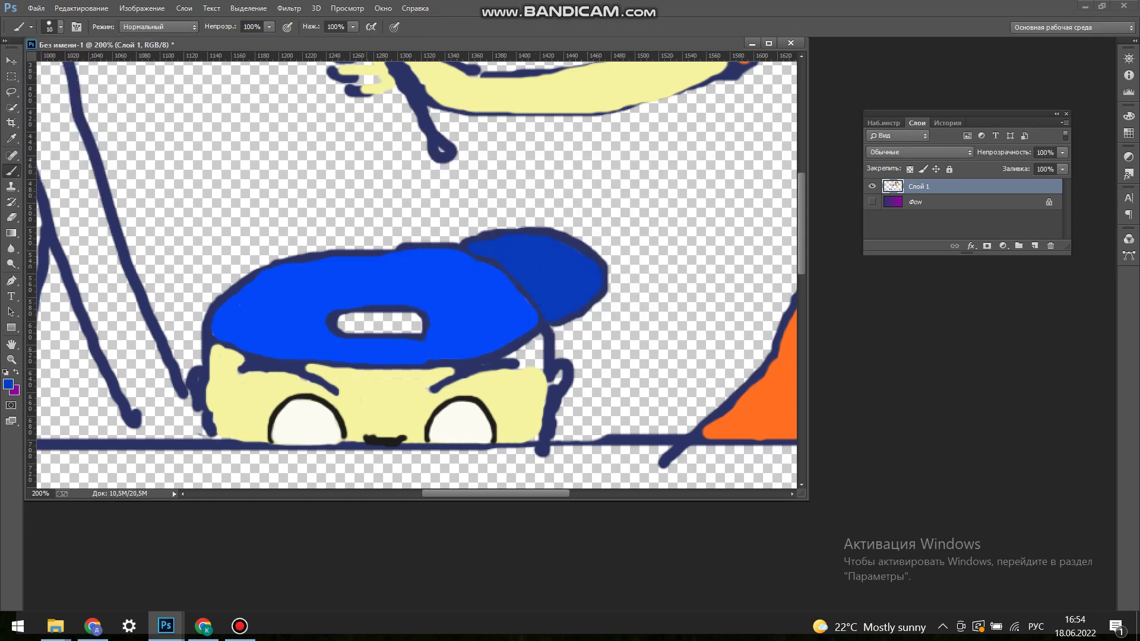
left_click(368, 416, "alt")
left_click_drag(558, 374, 555, 424)
left_click_drag(205, 380, 208, 434)
mouse_move(522, 362)
left_mouse_down()
mouse_move(535, 338)
mouse_move(544, 374)
left_mouse_up()
- Add grey pupils to both eyes and darken their centres near-black
left_click(9, 384)
key("Return")
left_click_drag(296, 434, 327, 442)
left_click_drag(451, 431, 475, 442)
left_click(8, 384)
left_click(420, 311)
left_click(663, 161)
left_click_drag(312, 437, 319, 439)
left_click_drag(458, 435, 466, 439)
- Fill the oval slot in the boy's blue cap with yellow
left_click(9, 384)
left_click(410, 169)
left_click(688, 161)
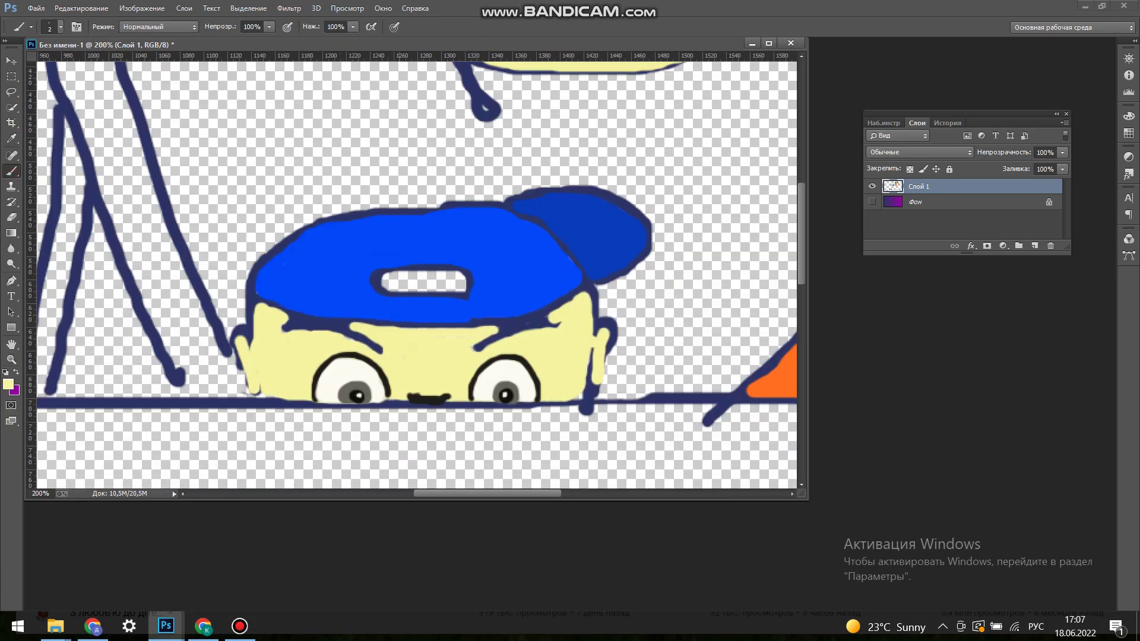
mouse_move(389, 282)
left_mouse_down()
mouse_move(445, 274)
mouse_move(463, 291)
left_mouse_up()
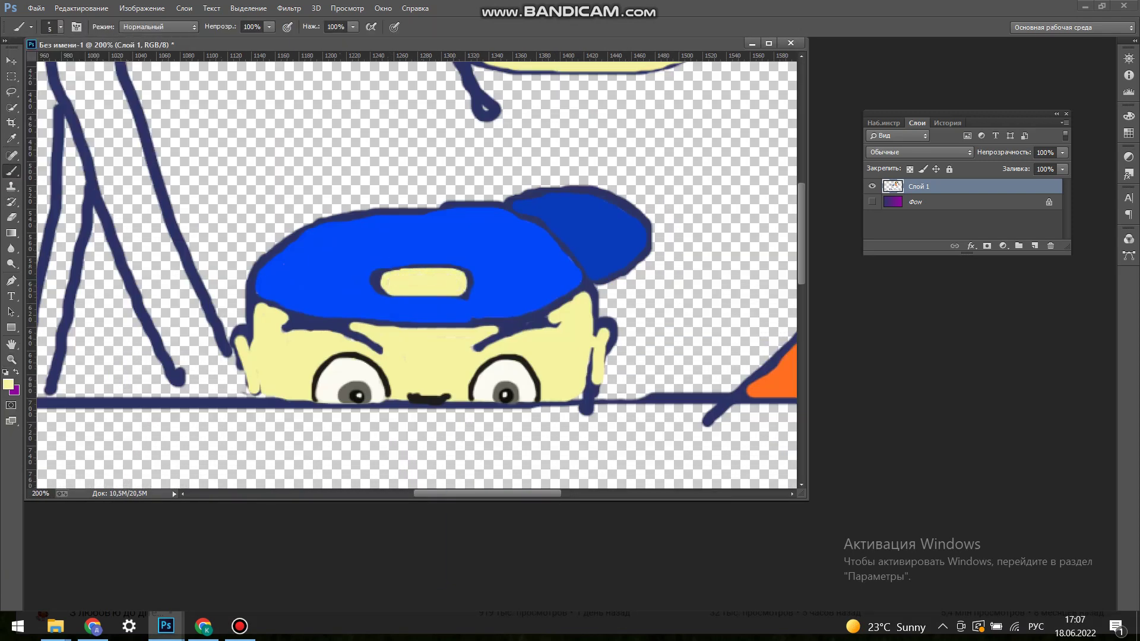
- Zoom out to the whole drawing and draw navy floor lines at bottom left and right
scroll(415, 273, "up", 3)
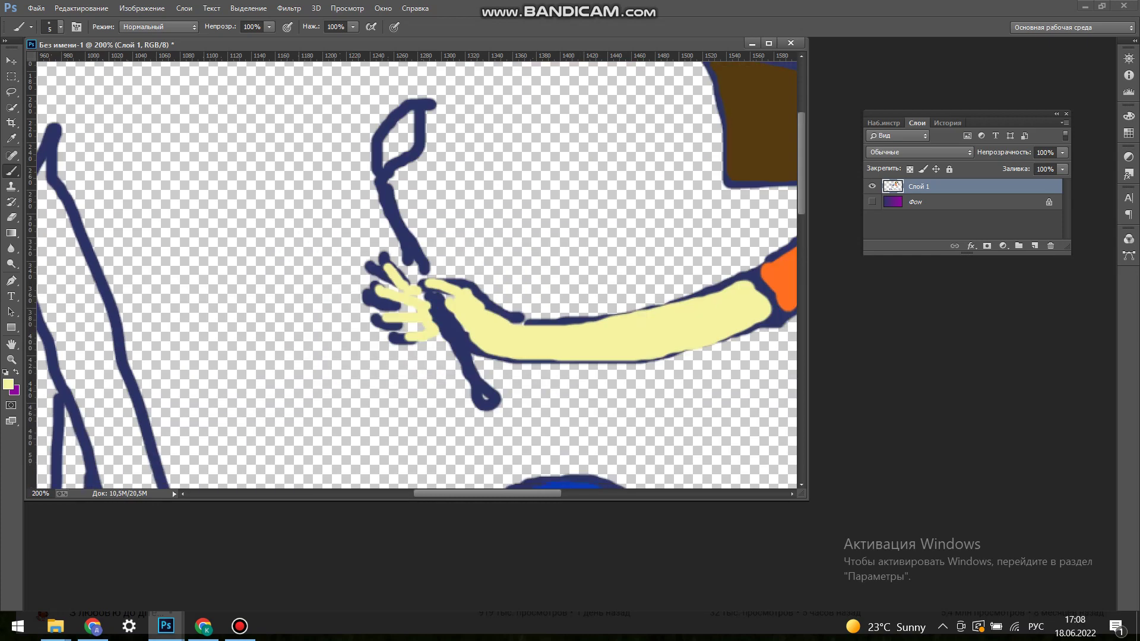
key("z")
key("ctrl+minus")
key("b")
left_click(8, 384)
left_click(675, 158)
left_click_drag(37, 451, 183, 439)
left_click_drag(630, 436, 796, 466)
- Sketch navy outlines of a vase stand and chair left of the desk
left_click_drag(198, 240, 177, 323)
left_click(60, 27)
mouse_move(189, 279)
left_mouse_down()
mouse_move(190, 336)
mouse_move(162, 439)
left_mouse_up()
left_click_drag(140, 388, 89, 429)
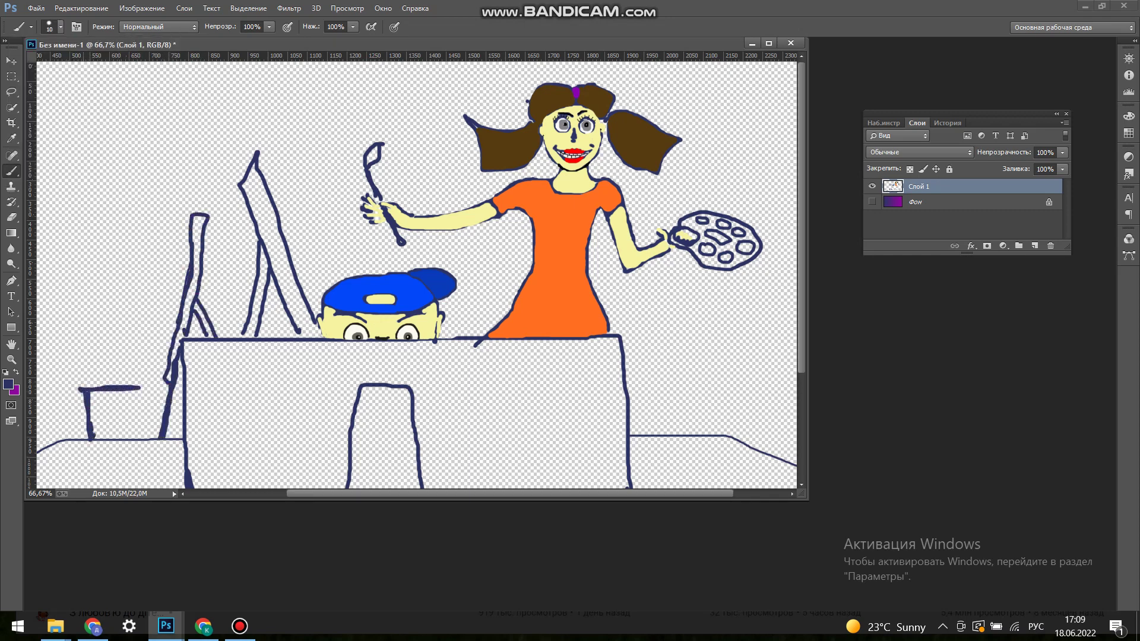
left_click_drag(84, 311, 151, 423)
left_click_drag(117, 360, 162, 382)
left_click_drag(92, 335, 105, 334)
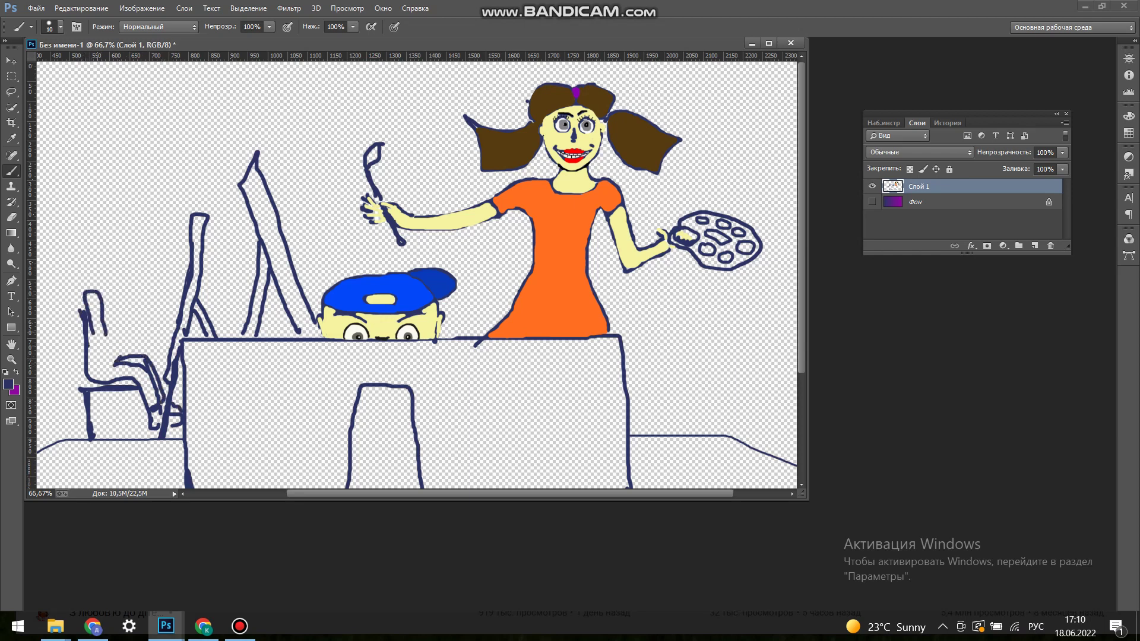
left_click_drag(112, 322, 92, 278)
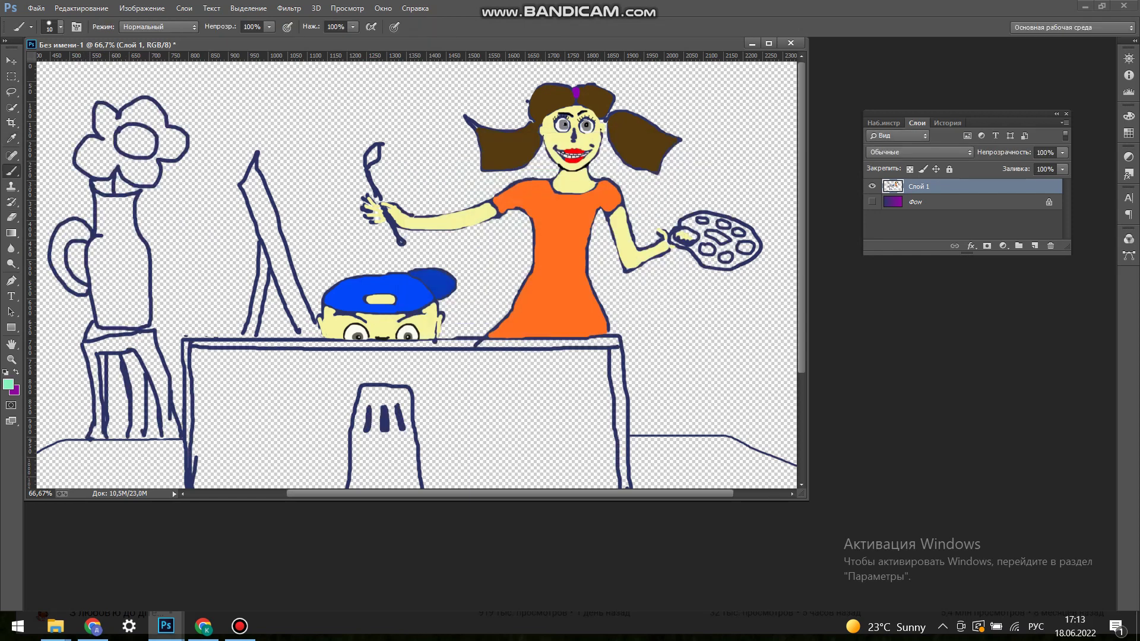
- Brush cyan over the easel's left edge, frame and both legs
left_click_drag(257, 157, 270, 257)
scroll(228, 276, "up", 1)
mouse_move(261, 137)
left_mouse_down()
mouse_move(354, 357)
mouse_move(309, 297)
mouse_move(308, 256)
left_mouse_up()
mouse_move(277, 291)
left_mouse_down()
mouse_move(255, 362)
mouse_move(279, 258)
left_mouse_up()
key("bracketleft")
key("bracketleft")
key("bracketleft")
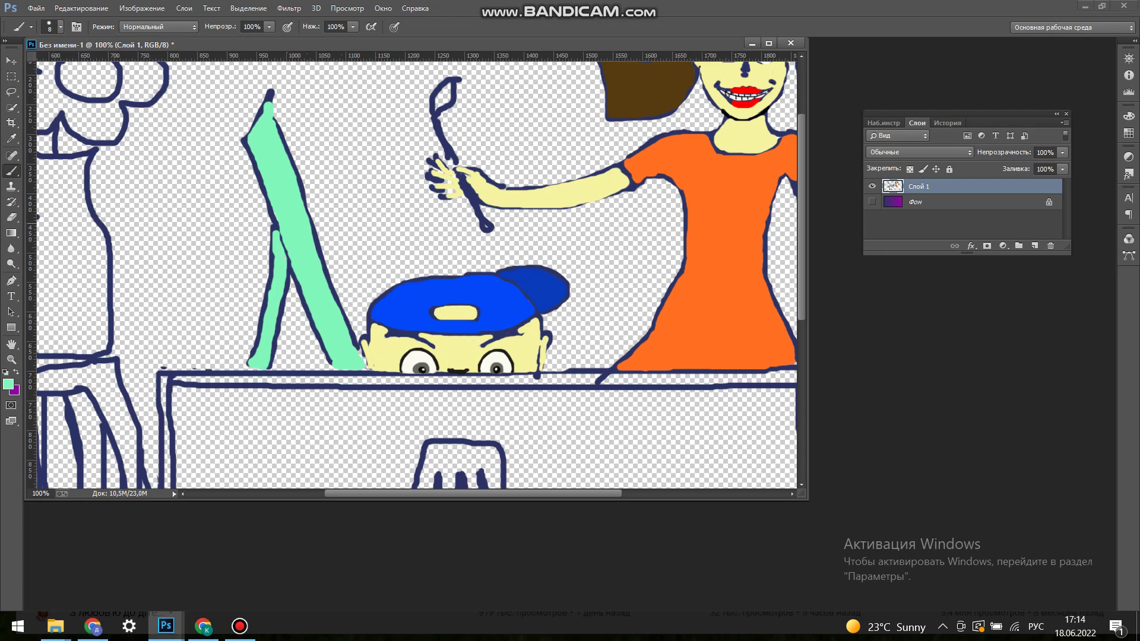
- Fill the monitor's back dark grey with a large brush
scroll(415, 273, "down", 3)
left_click(8, 384)
left_click(683, 158)
left_click(60, 27)
mouse_move(184, 232)
left_mouse_down()
mouse_move(178, 401)
mouse_move(395, 397)
mouse_move(415, 202)
mouse_move(196, 202)
mouse_move(392, 380)
left_mouse_up()
left_click_drag(397, 220, 219, 362)
left_click_drag(226, 232, 362, 347)
left_click_drag(237, 314, 357, 255)
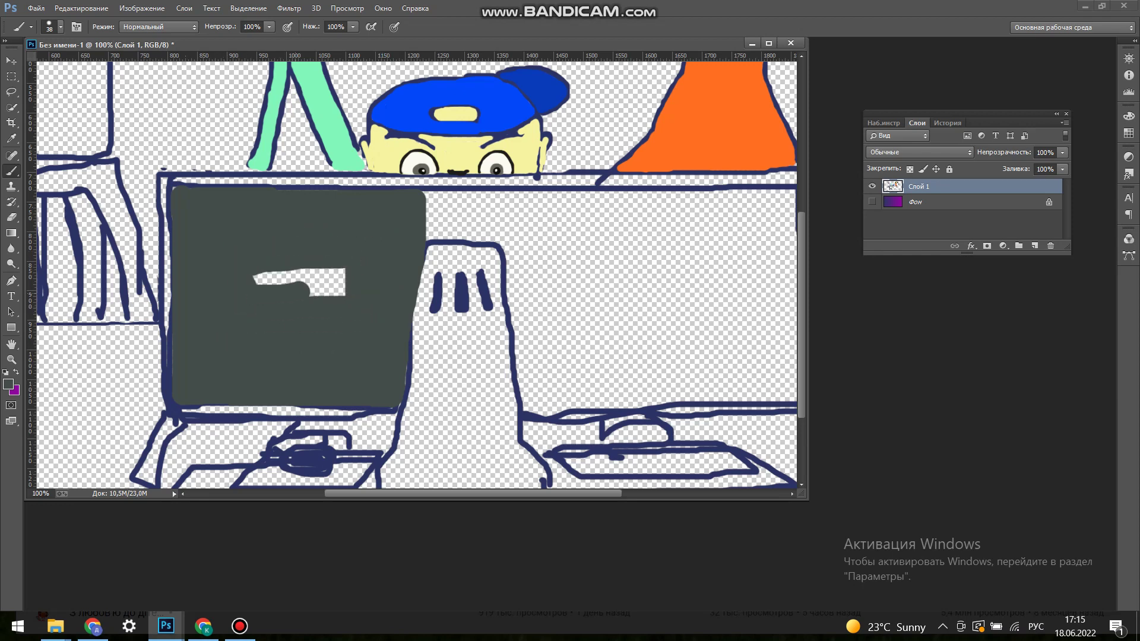
left_click_drag(267, 282, 535, 205)
left_click_drag(433, 235, 532, 237)
- Paint the desk top, underside, leg and remaining monitor area dark grey
mouse_move(526, 342)
left_mouse_down()
mouse_move(597, 397)
mouse_move(552, 226)
left_mouse_up()
scroll(416, 268, "right", 5)
mouse_move(359, 202)
left_mouse_down()
mouse_move(600, 198)
mouse_move(620, 395)
left_mouse_up()
mouse_move(621, 312)
left_mouse_down()
mouse_move(618, 193)
mouse_move(386, 261)
mouse_move(603, 318)
mouse_move(380, 371)
mouse_move(606, 403)
left_mouse_up()
left_click_drag(418, 400, 629, 406)
scroll(415, 267, "down", 2)
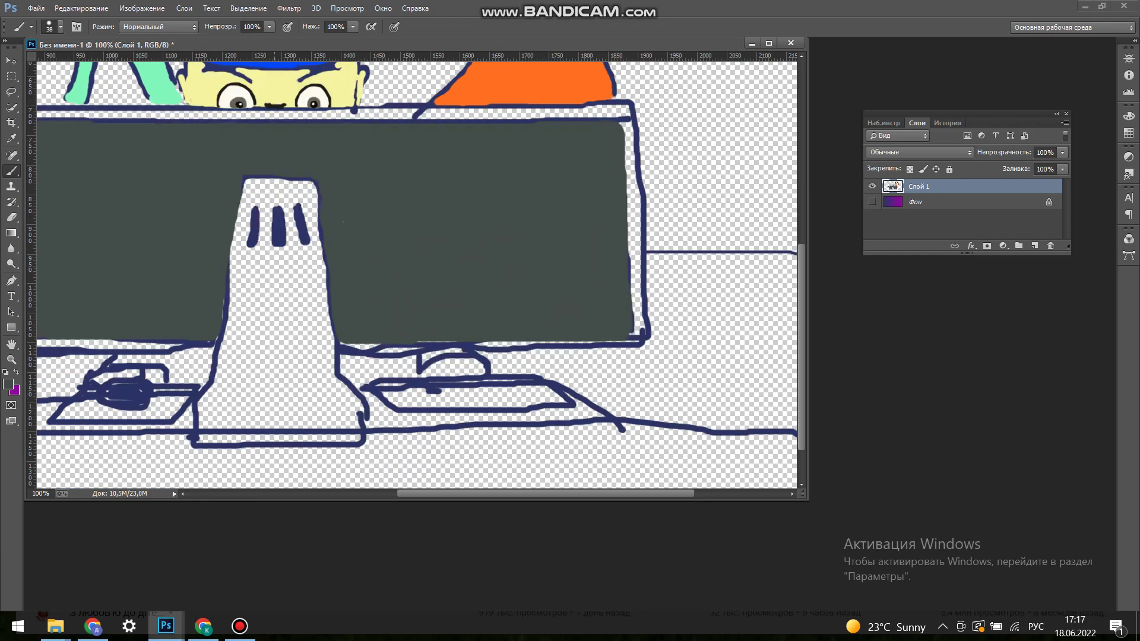
- Paint the monitor stand light grey using 10 px and 15 px brushes
mouse_move(243, 258)
left_mouse_down()
mouse_move(252, 418)
mouse_move(323, 285)
mouse_move(279, 409)
mouse_move(279, 279)
left_mouse_up()
left_click_drag(250, 188, 305, 189)
left_click(60, 26)
type("10")
key("Return")
left_click(60, 26)
mouse_move(240, 201)
left_mouse_down()
mouse_move(240, 261)
mouse_move(246, 250)
left_mouse_up()
type("15")
key("Return")
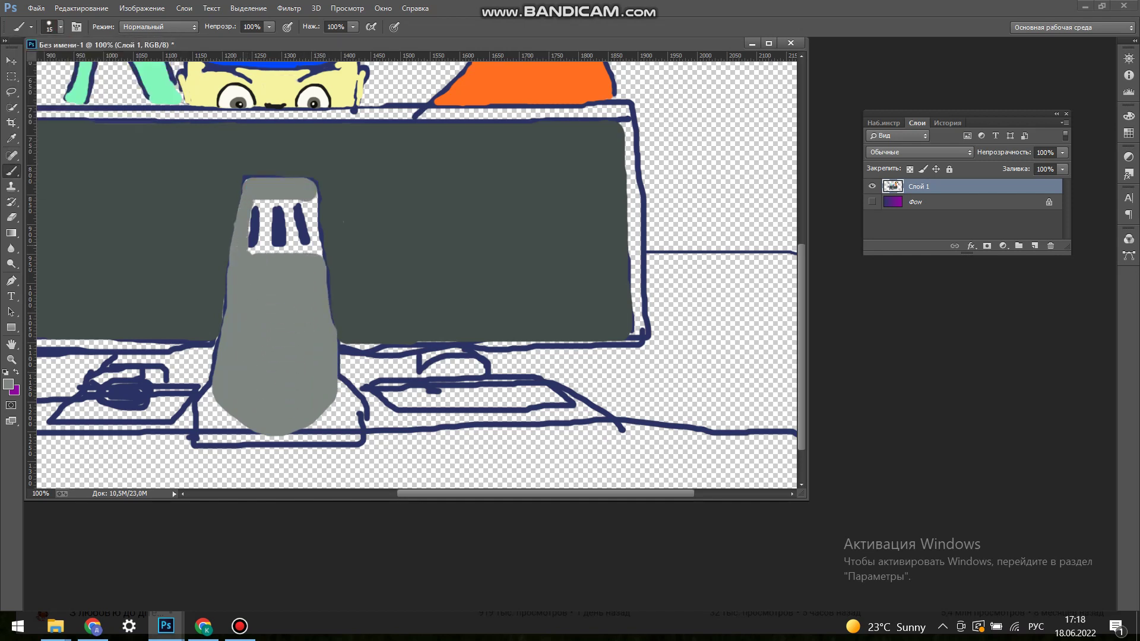
mouse_move(310, 196)
left_mouse_down()
mouse_move(317, 256)
mouse_move(297, 250)
left_mouse_up()
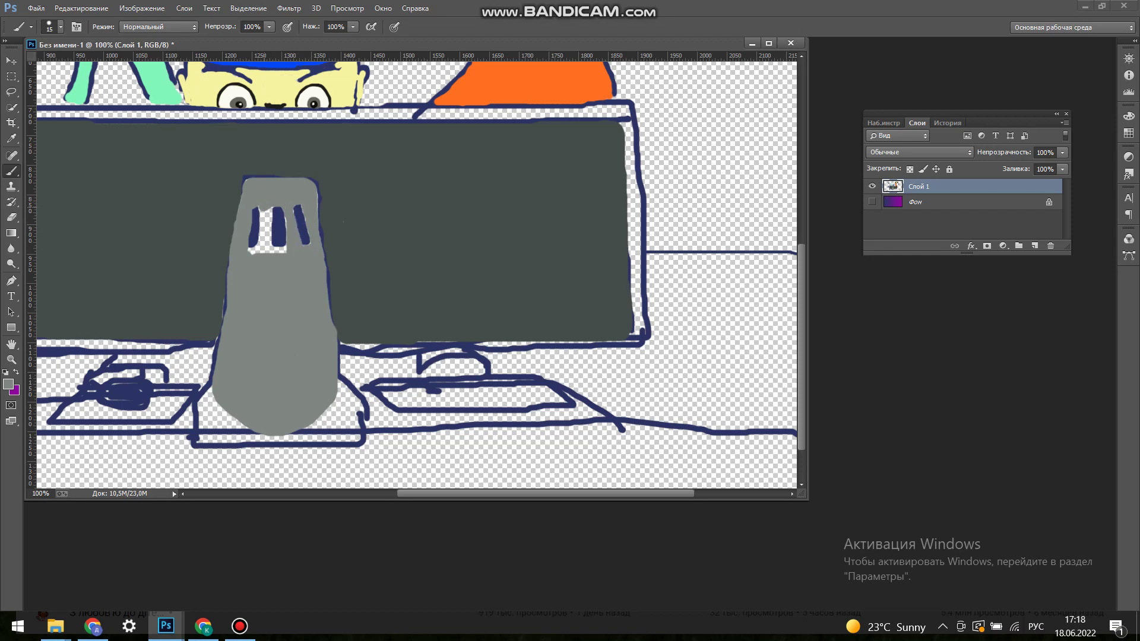
- Paint the stand's base and the keyboard dark
left_click(8, 384)
left_click(685, 161)
mouse_move(208, 389)
left_mouse_down()
mouse_move(216, 413)
mouse_move(332, 410)
mouse_move(343, 381)
left_mouse_up()
mouse_move(359, 389)
left_mouse_down()
mouse_move(309, 441)
mouse_move(196, 398)
mouse_move(244, 438)
left_mouse_up()
left_click_drag(355, 397, 328, 423)
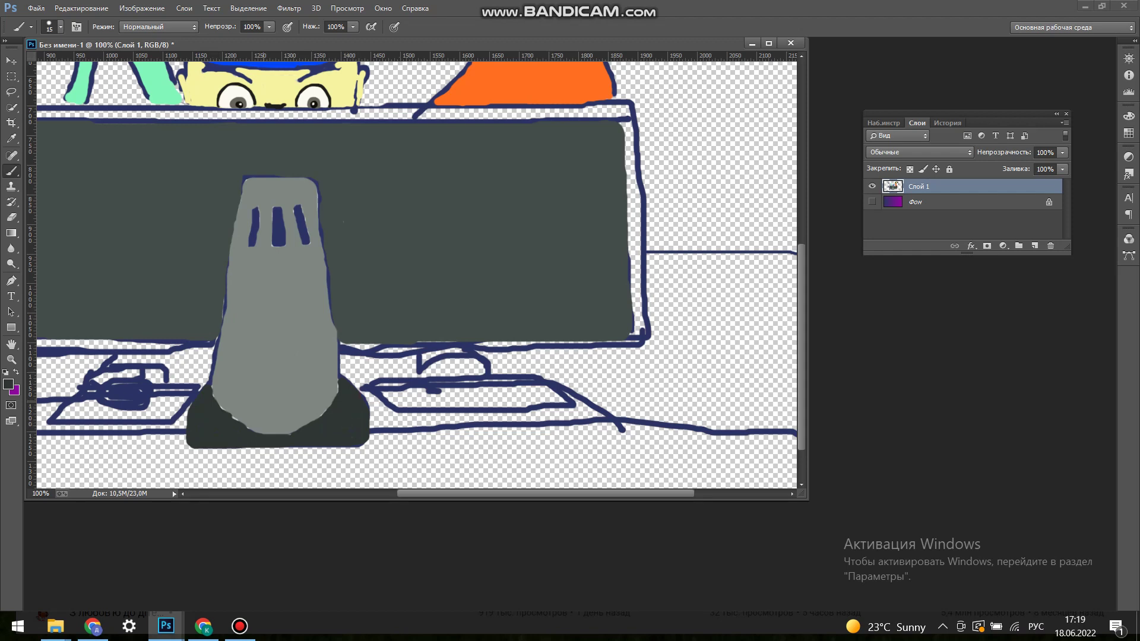
mouse_move(386, 394)
left_mouse_down()
mouse_move(570, 410)
mouse_move(546, 392)
left_mouse_up()
- Paint the mousepad purple with the brush
key("i")
left_click(9, 384)
key("Return")
key("b")
key("x")
mouse_move(71, 398)
left_mouse_down()
mouse_move(122, 416)
mouse_move(190, 395)
mouse_move(128, 409)
left_mouse_up()
- Dab a dark dot on the keyboard with a 10 px brush
left_click(8, 384)
left_click(427, 332)
left_click(687, 162)
left_click(60, 27)
left_click(125, 50)
left_click(387, 383)
- Dot red keys onto the keyboard
left_click(8, 384)
left_click(559, 178)
left_click(683, 160)
left_click(388, 383)
left_click(393, 390)
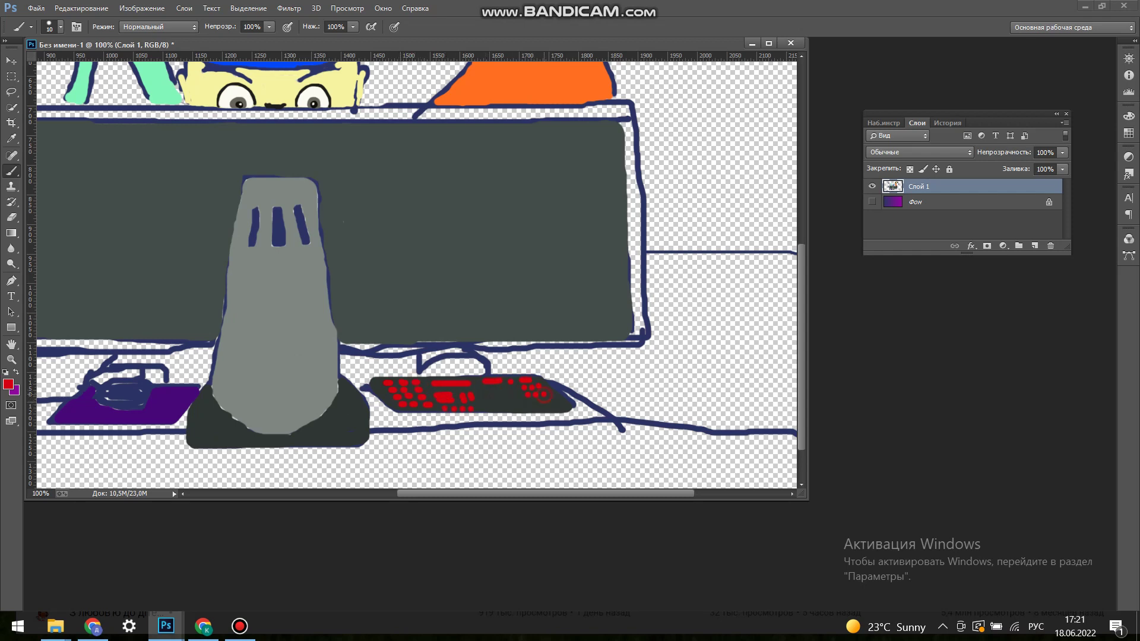
- Paint pale yellow hands on the keyboard and over the mouse
left_click(268, 83, "alt")
mouse_move(418, 392)
left_mouse_down()
mouse_move(460, 365)
mouse_move(475, 409)
mouse_move(505, 377)
mouse_move(452, 389)
left_mouse_up()
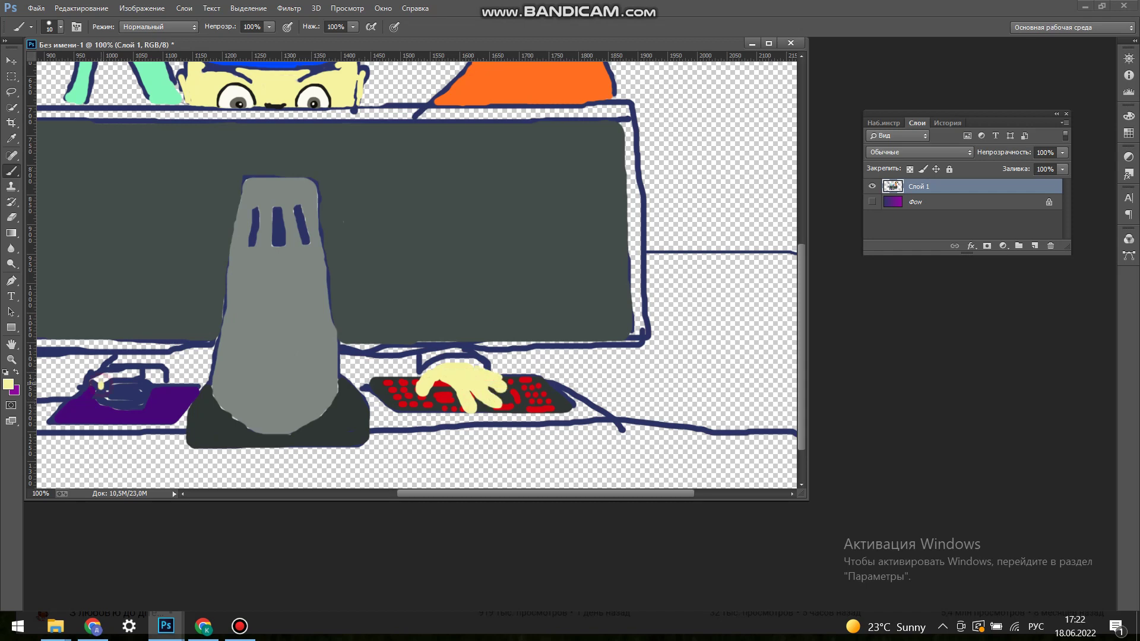
left_click_drag(152, 393, 105, 387)
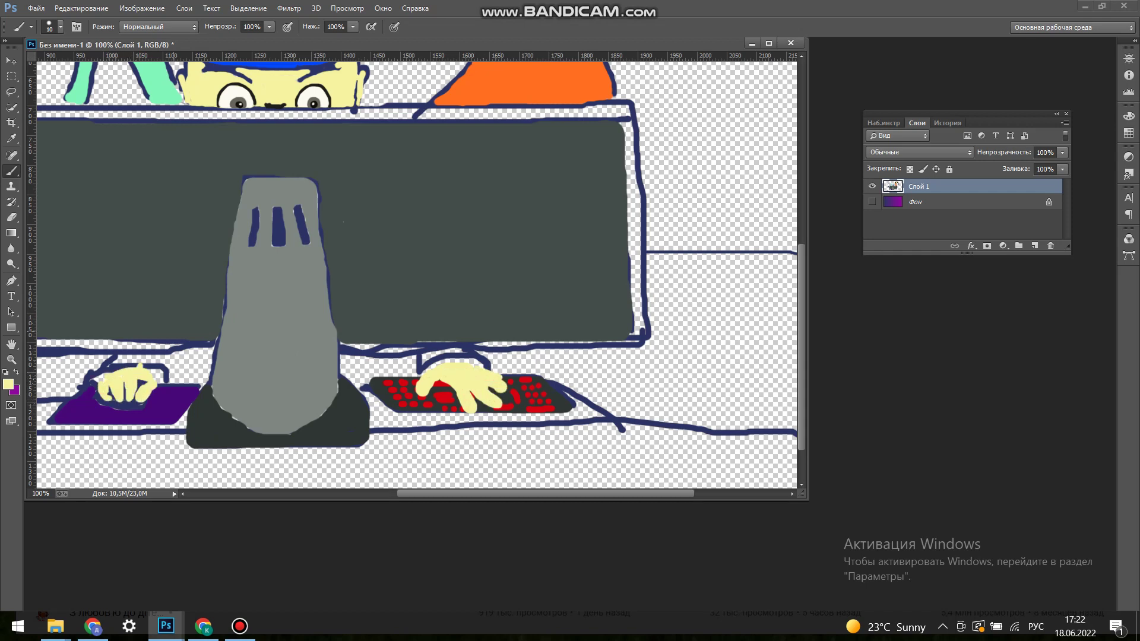
- Draw a red stroke on the mouse with a 4 px brush
left_click(8, 384)
left_click(560, 166)
left_click(657, 158)
left_click(60, 27)
mouse_move(98, 405)
left_mouse_down()
mouse_move(146, 408)
mouse_move(160, 379)
left_mouse_up()
- Add a dark olive stroke on the keyboard hand with a larger brush
left_click(60, 27)
left_click(81, 8)
left_click(101, 51)
left_click(60, 27)
left_click_drag(423, 368, 482, 363)
left_click(8, 384)
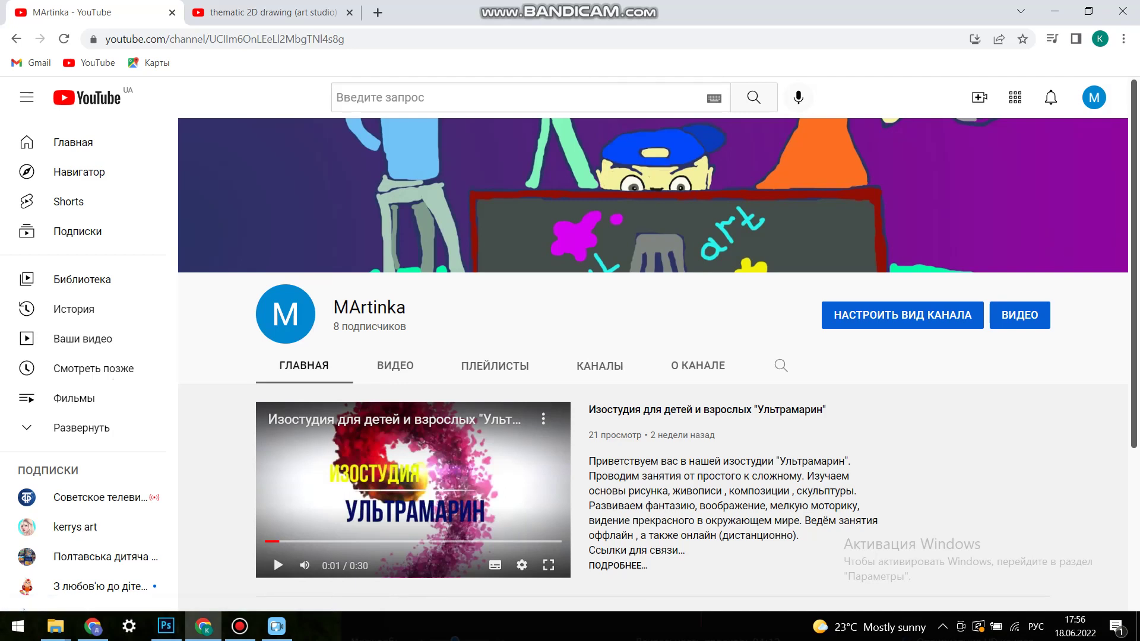